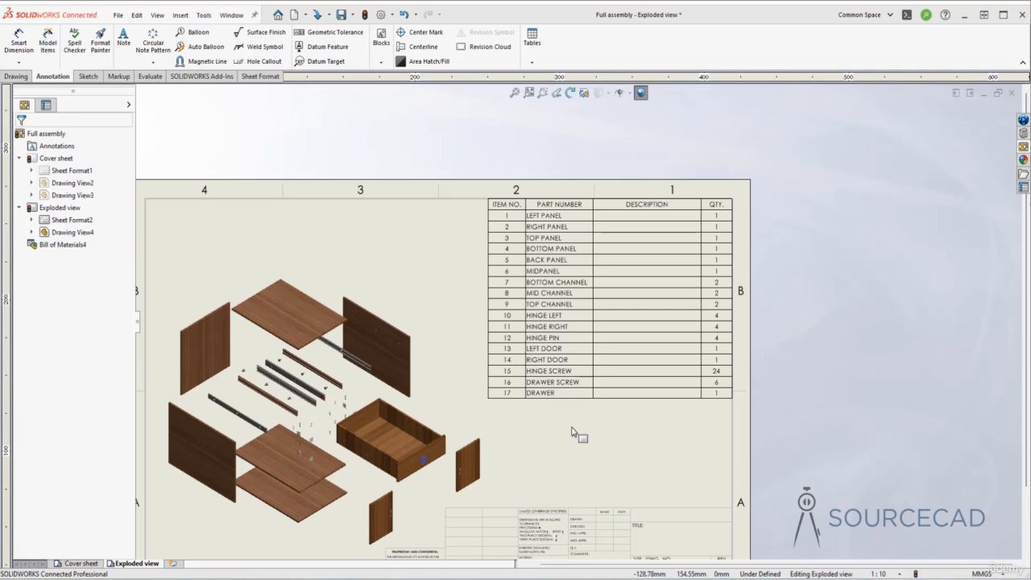
Rename the PART NUMBER column header in the bill of materials to PART NAME
left_click(566, 378)
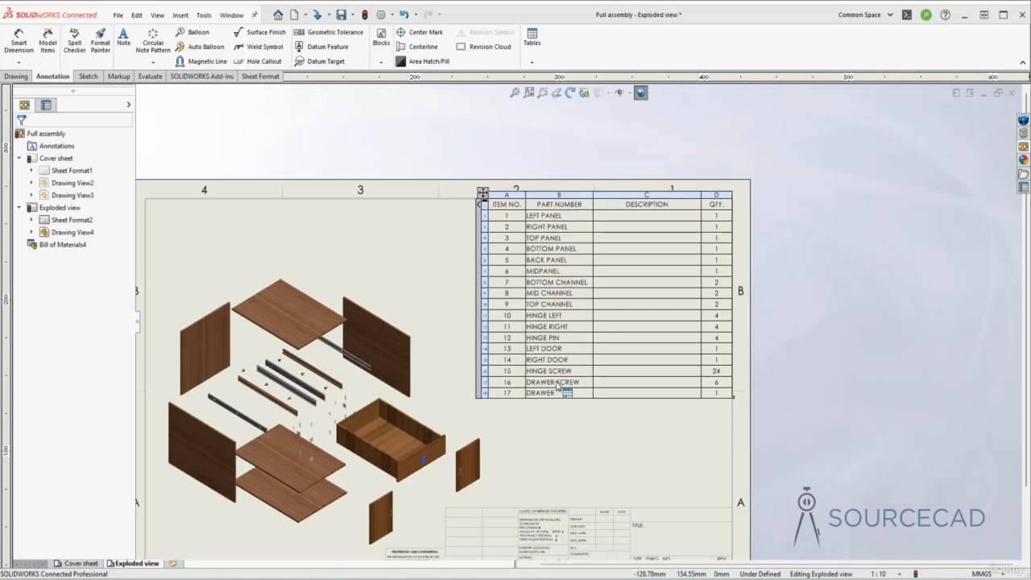
left_click(567, 207)
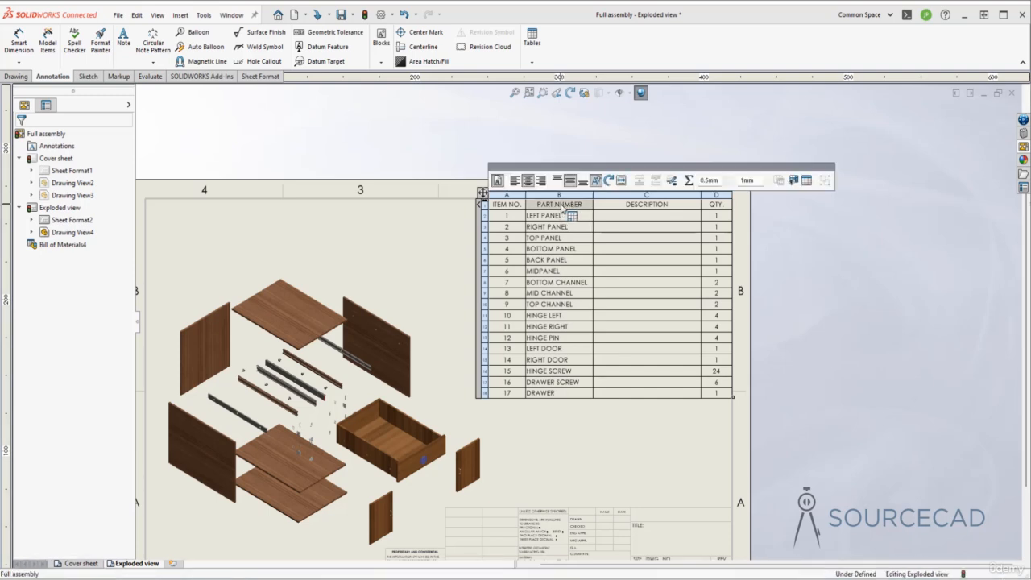
double_click(562, 208)
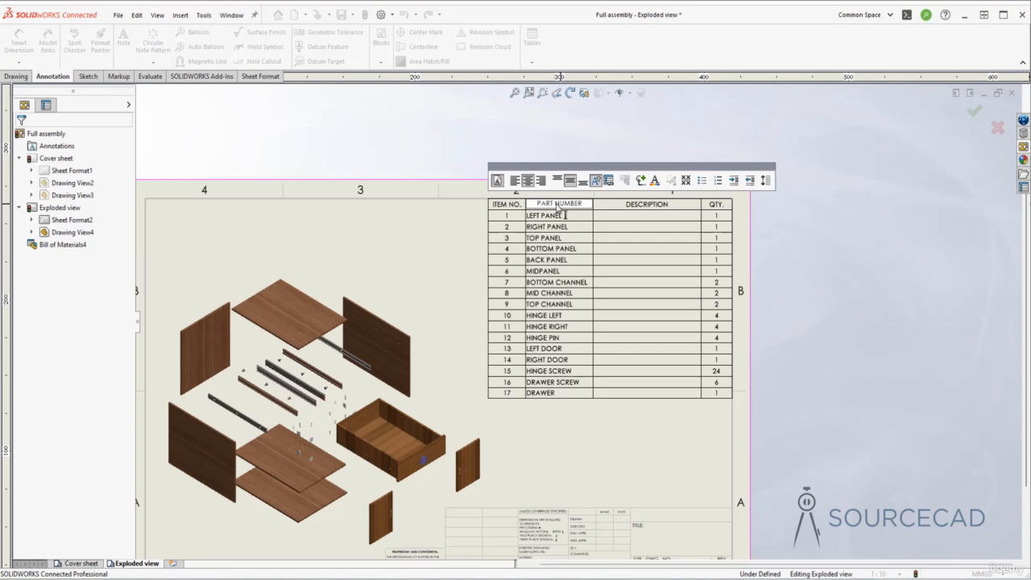
left_click_drag(554, 204, 568, 206)
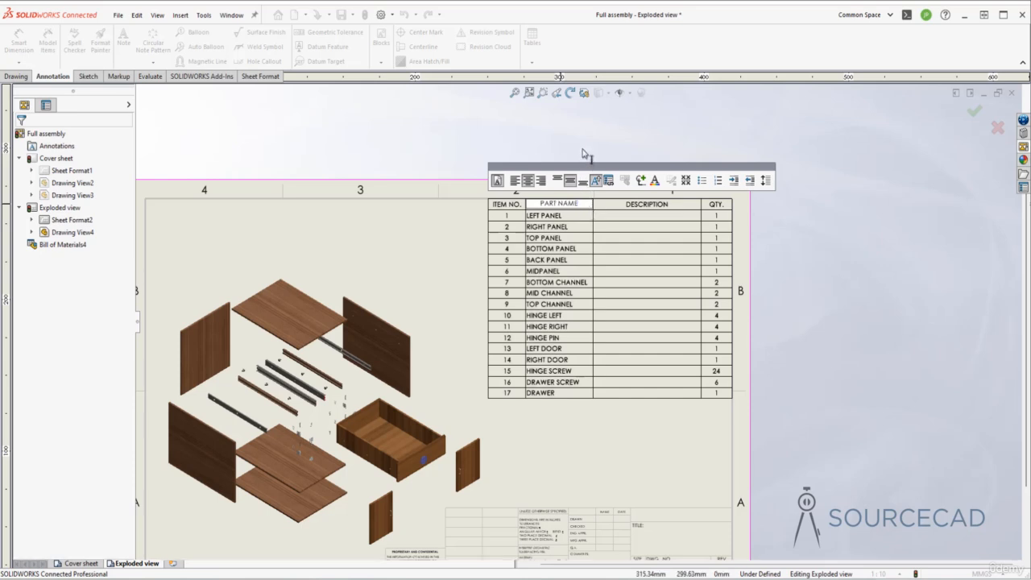
left_click(581, 206)
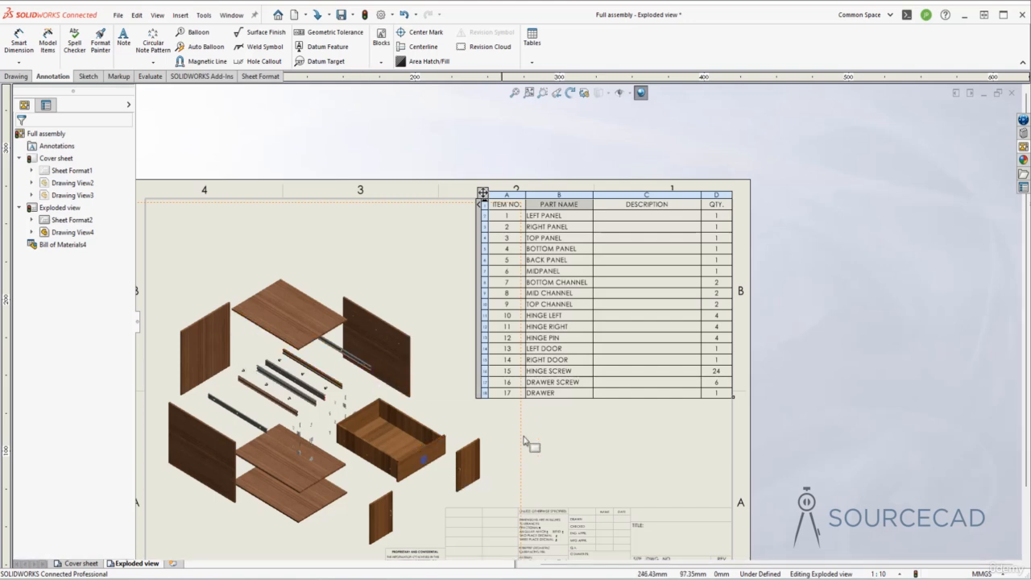
left_click(663, 425)
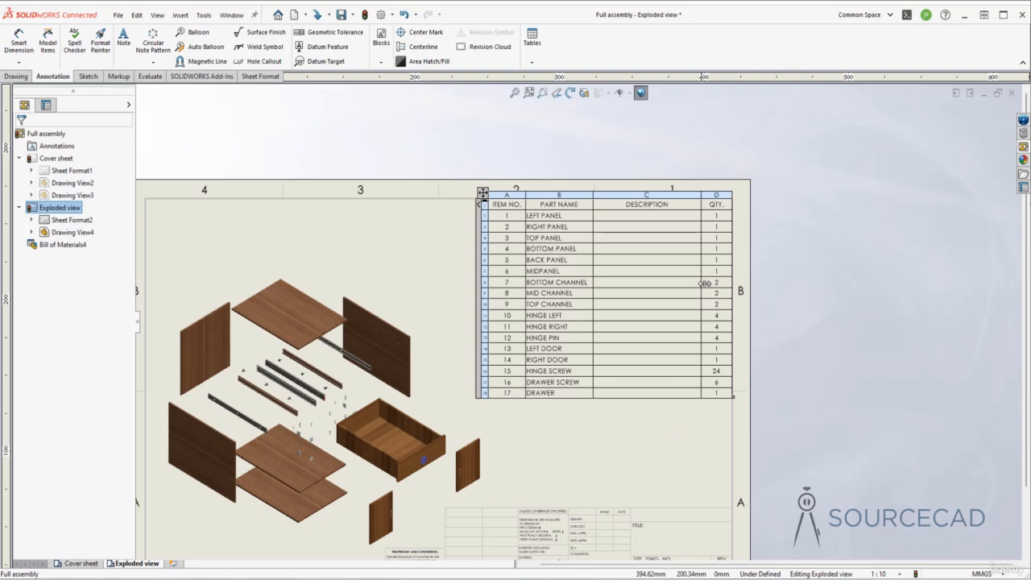
Insert a custom property column to the right of the QTY. column, using the Material property
right_click(723, 194)
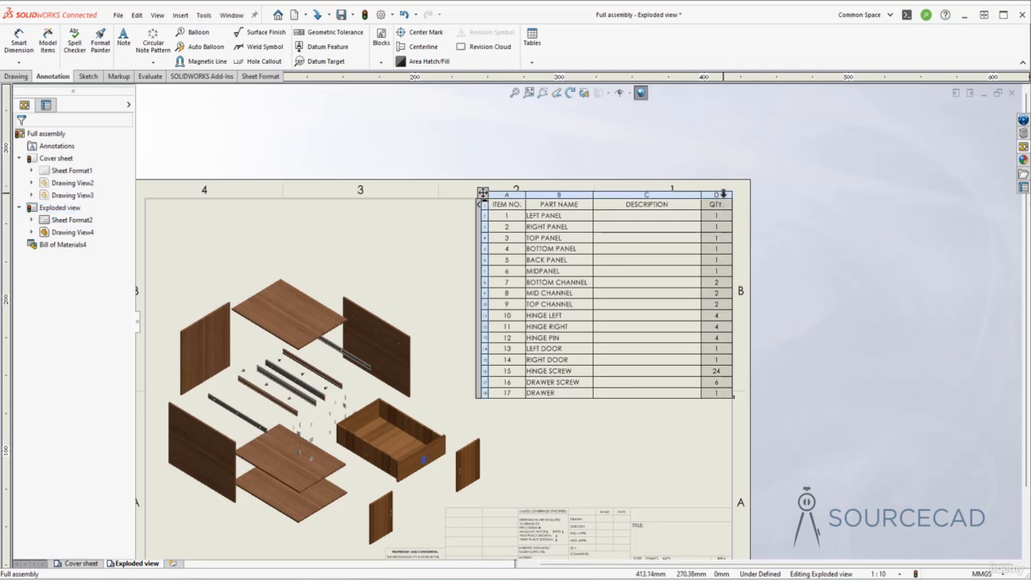
mouse_move(794, 249)
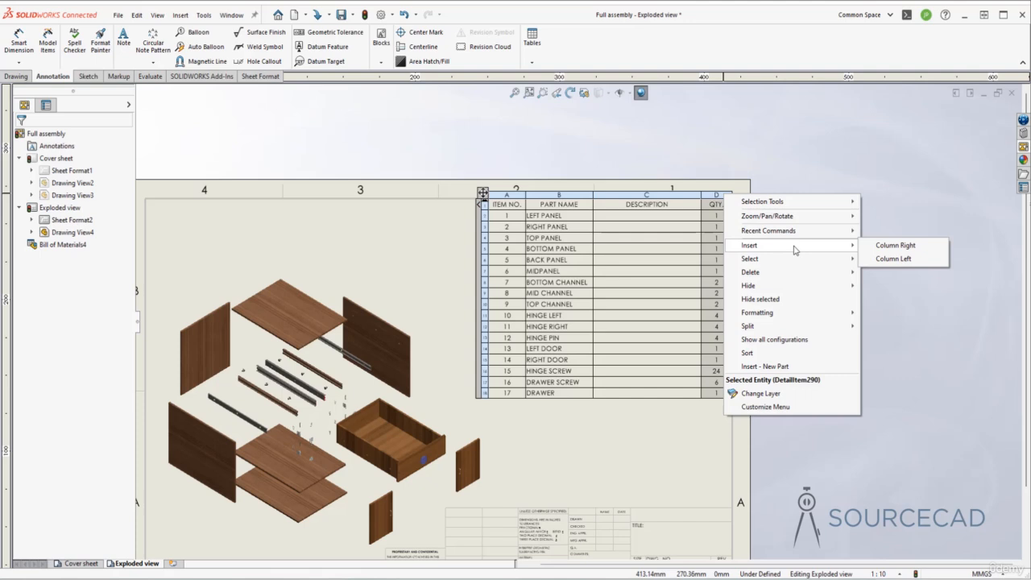
left_click(923, 248)
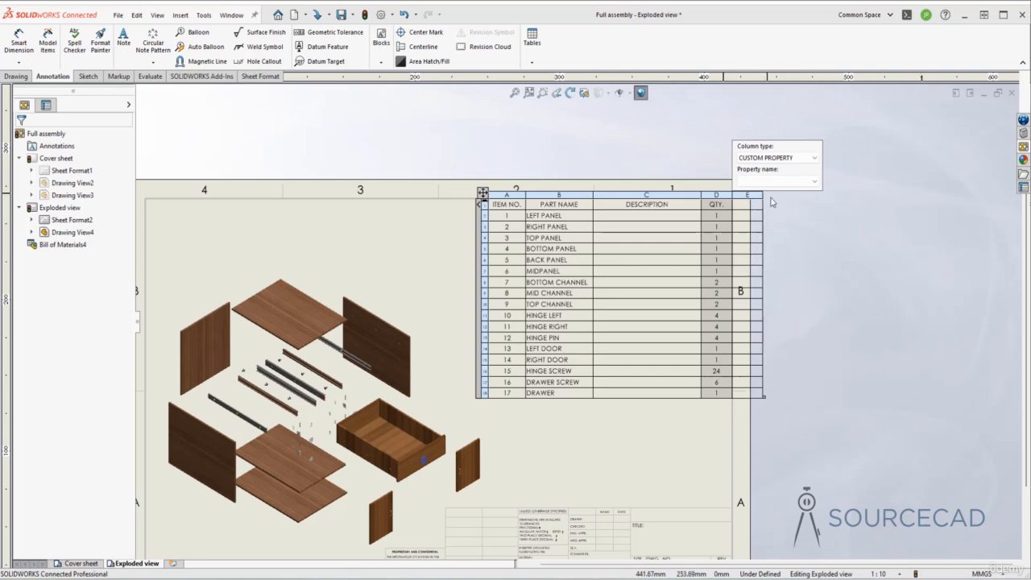
left_click(794, 186)
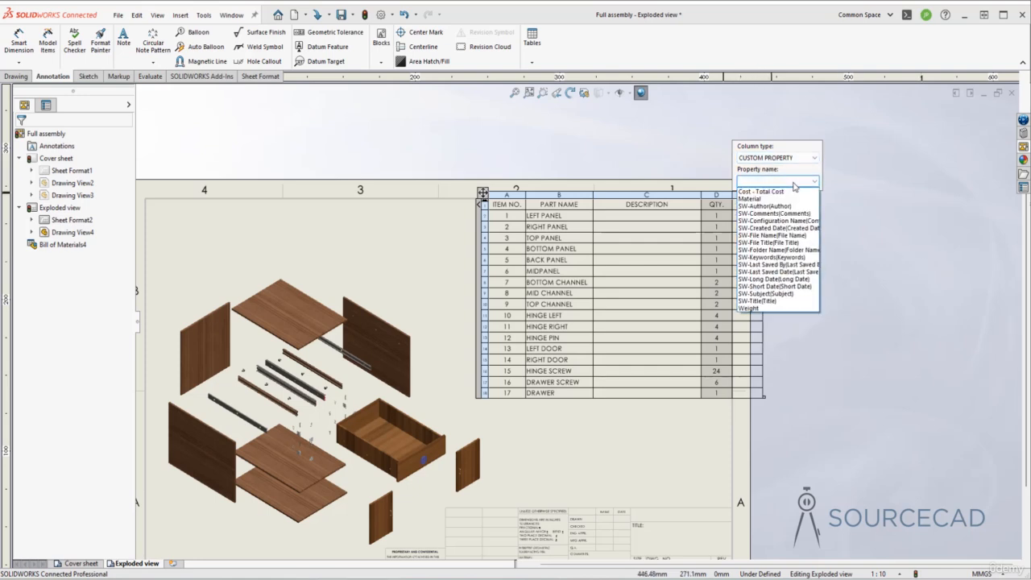
left_click(753, 198)
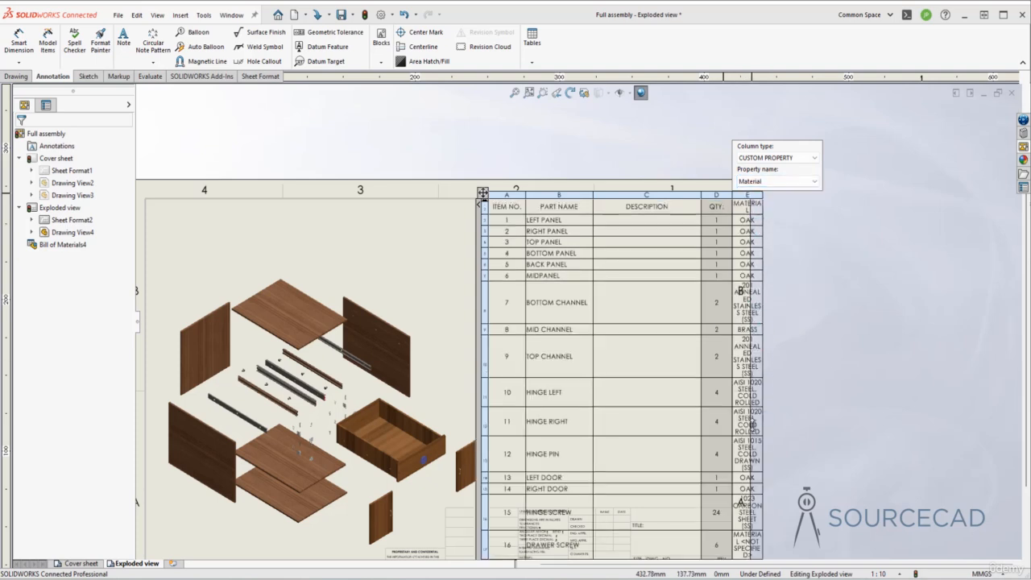
left_click(815, 235)
Widen the MATERIAL column and shrink the whole bill of materials table to fit inside the sheet border
scroll(660, 316, "up", 1)
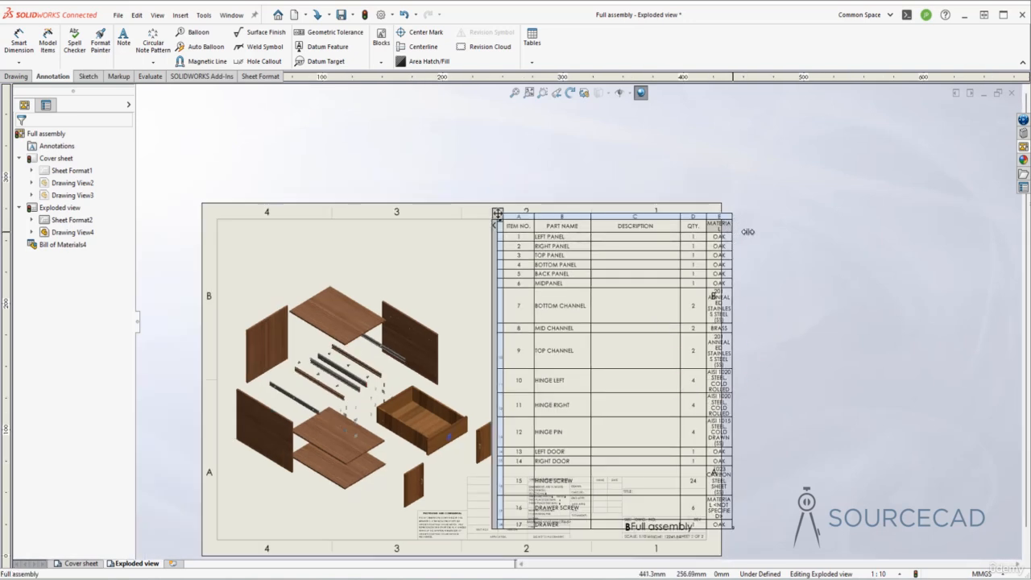
left_click_drag(748, 231, 778, 231)
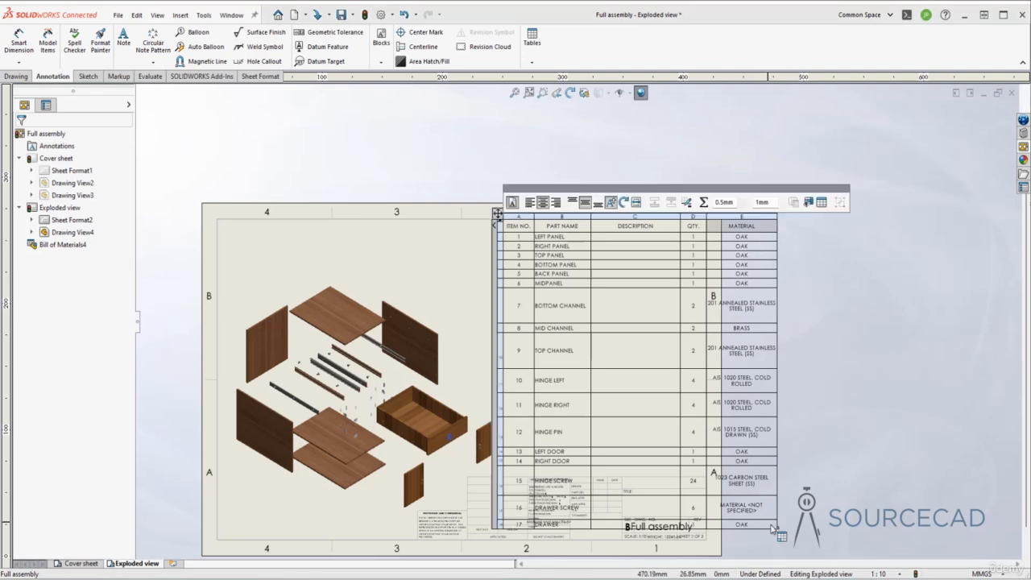
left_click_drag(778, 529, 712, 437)
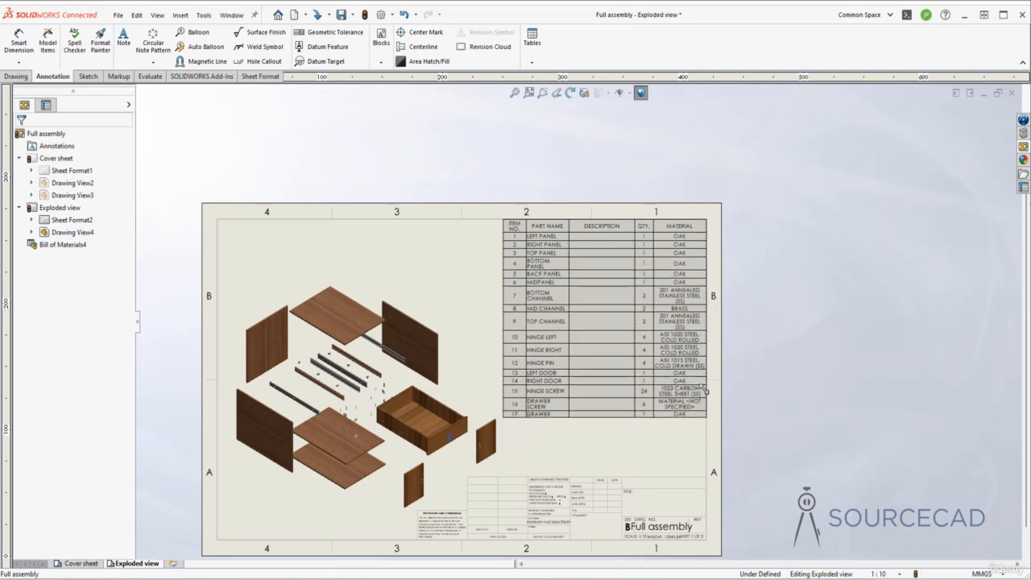
left_click(497, 213)
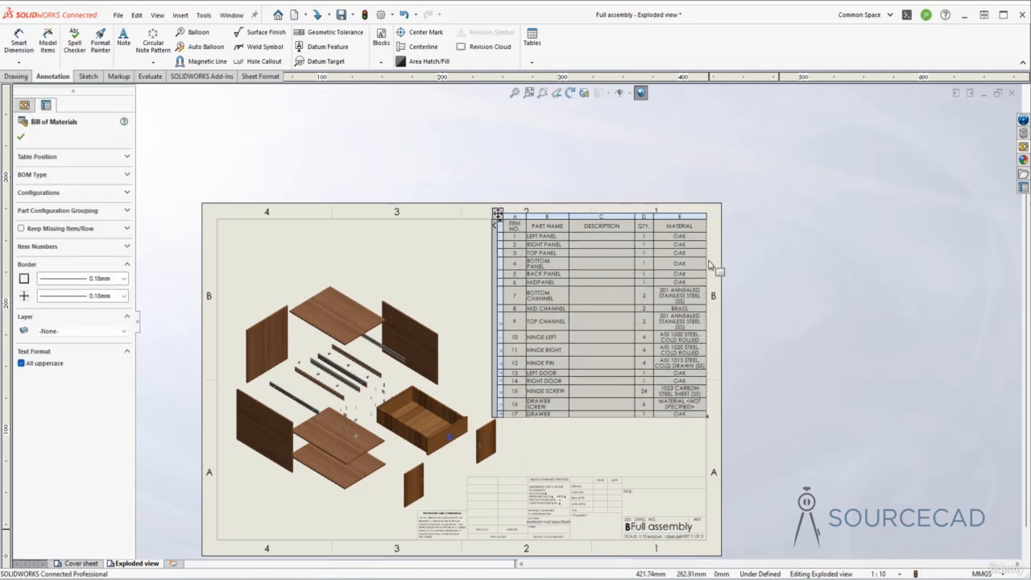
left_click(749, 341)
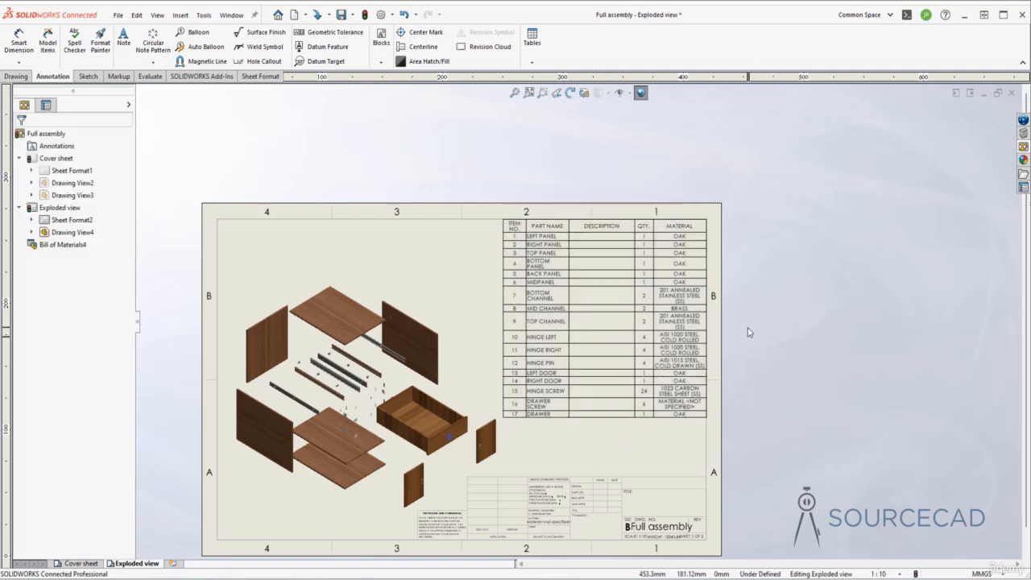
Insert a custom property column to the right of the MATERIAL column, using the Weight property
scroll(747, 331, "down", 2)
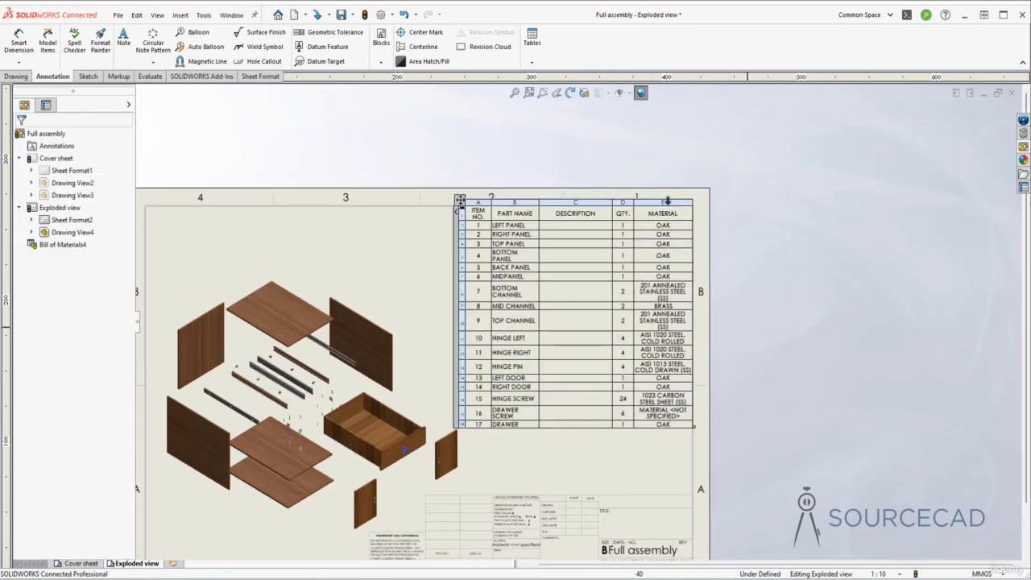
right_click(668, 202)
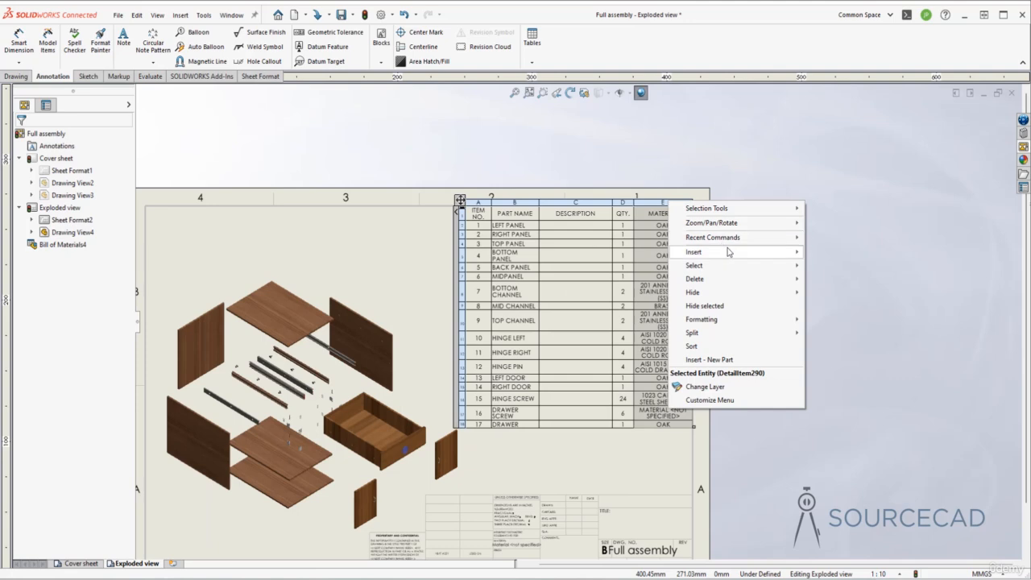
mouse_move(755, 252)
left_click(844, 253)
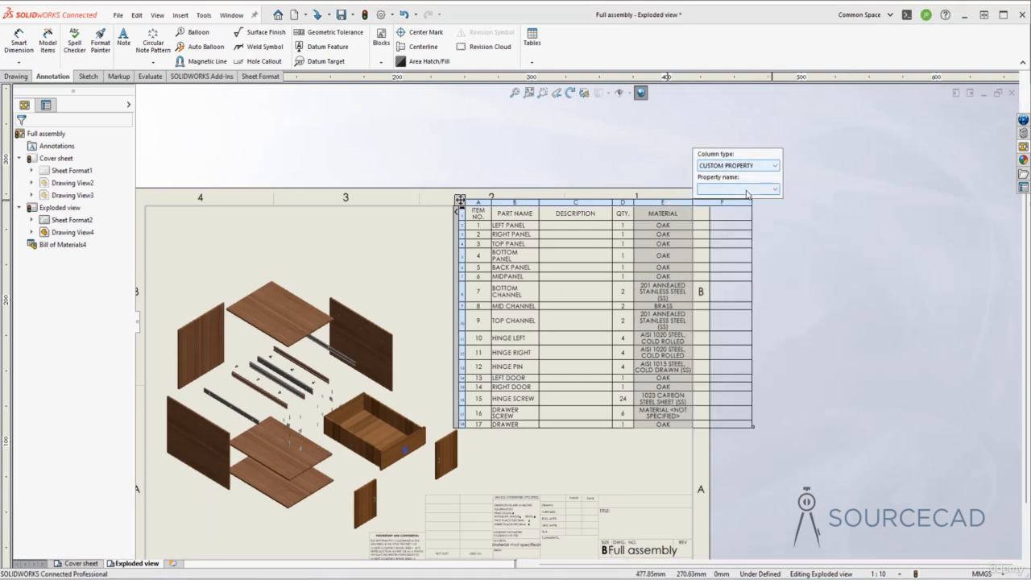
left_click(748, 190)
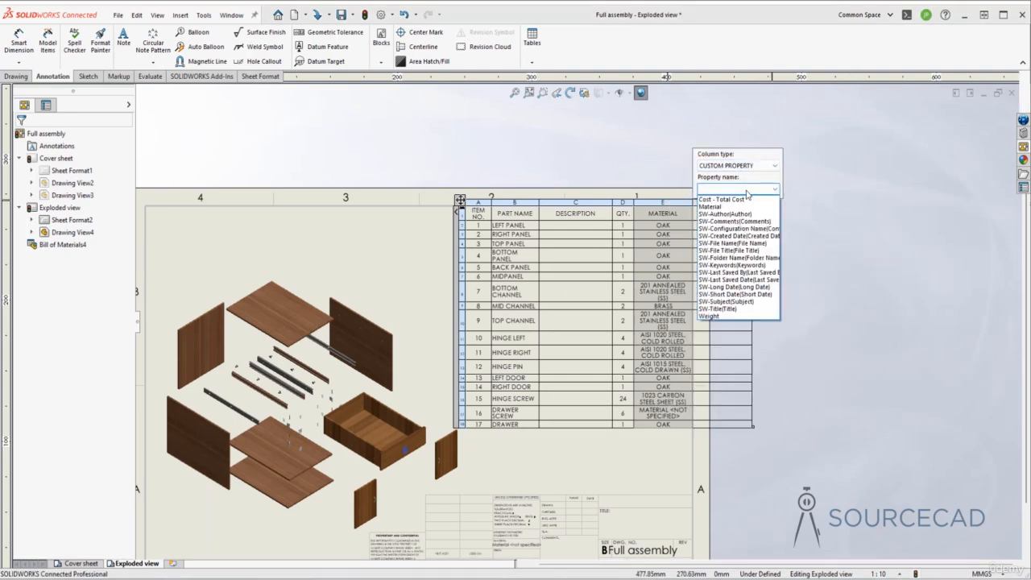
left_click(734, 316)
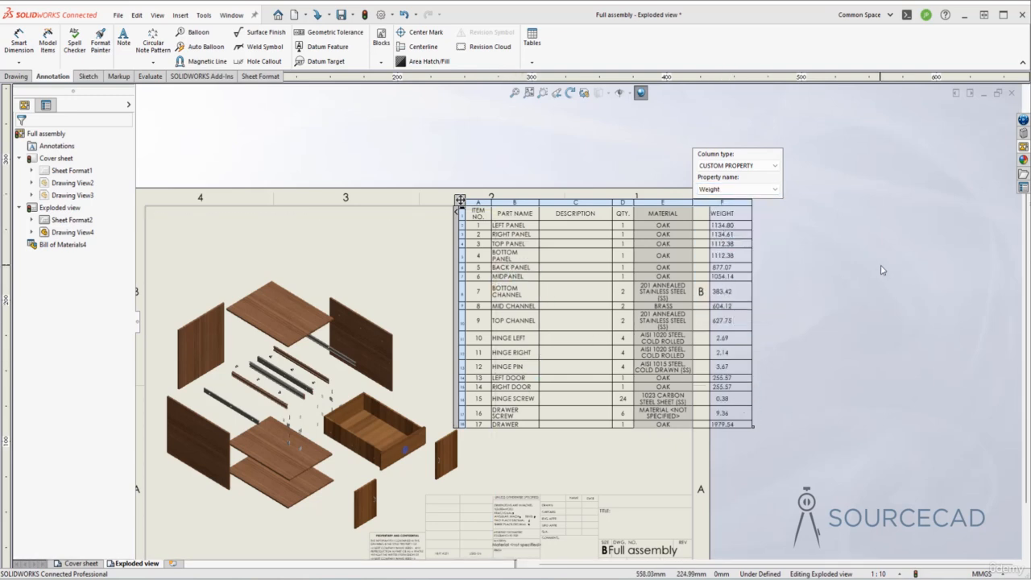
left_click(808, 230)
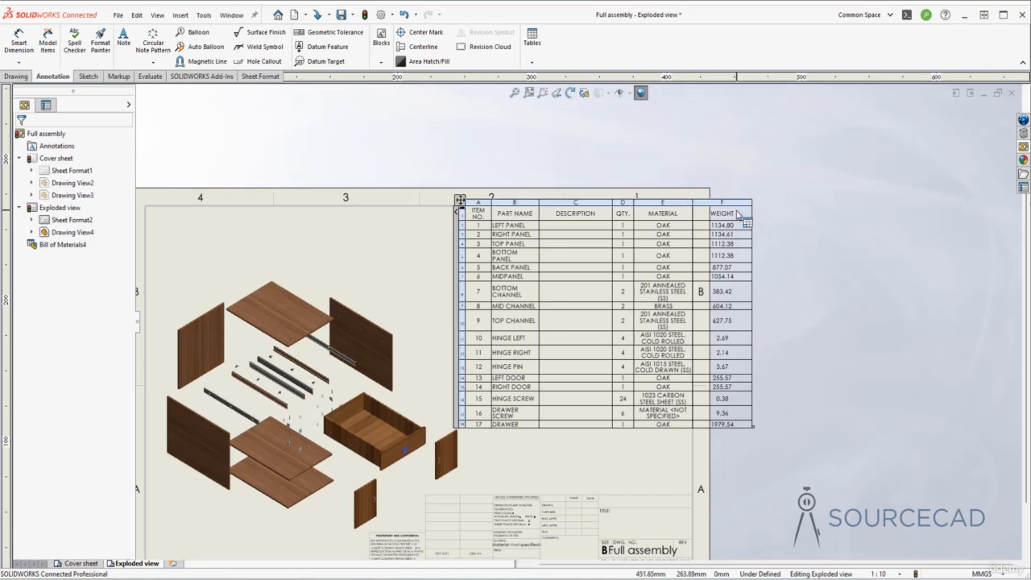
Insert a custom property column to the right of the WEIGHT column, using the Cost - Total Cost property
left_click(730, 202)
right_click(730, 204)
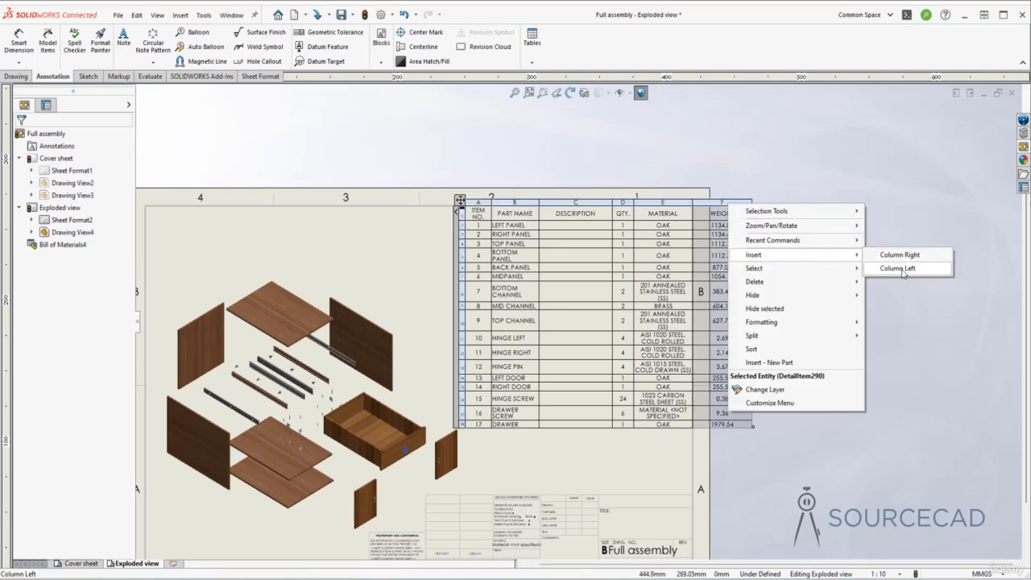
left_click(905, 256)
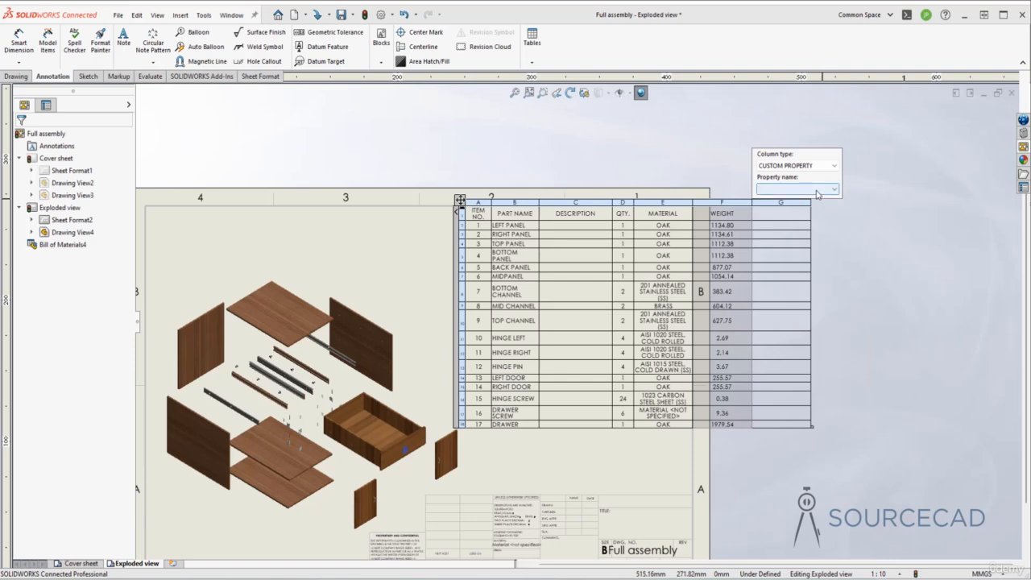
left_click(817, 190)
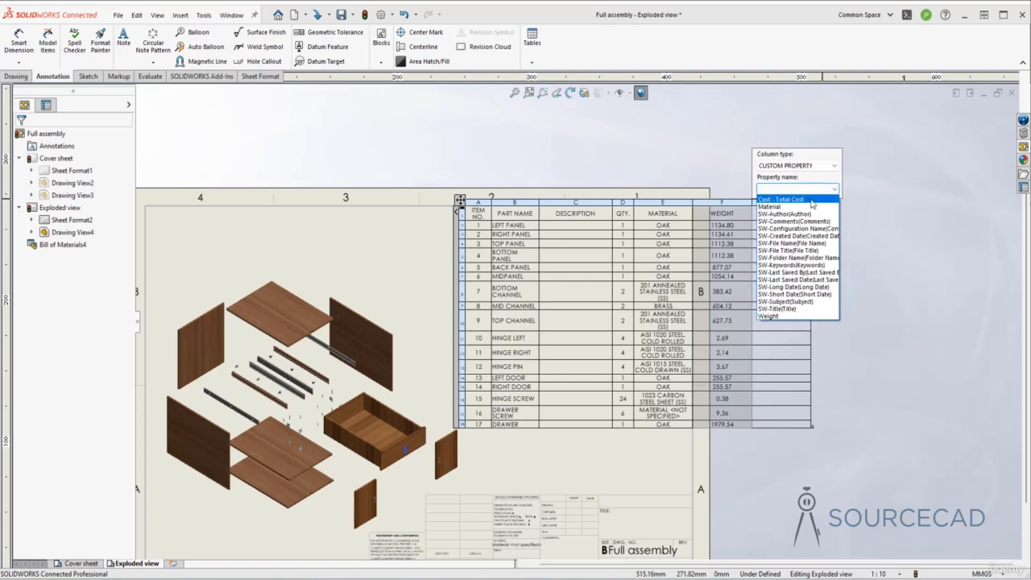
left_click(811, 200)
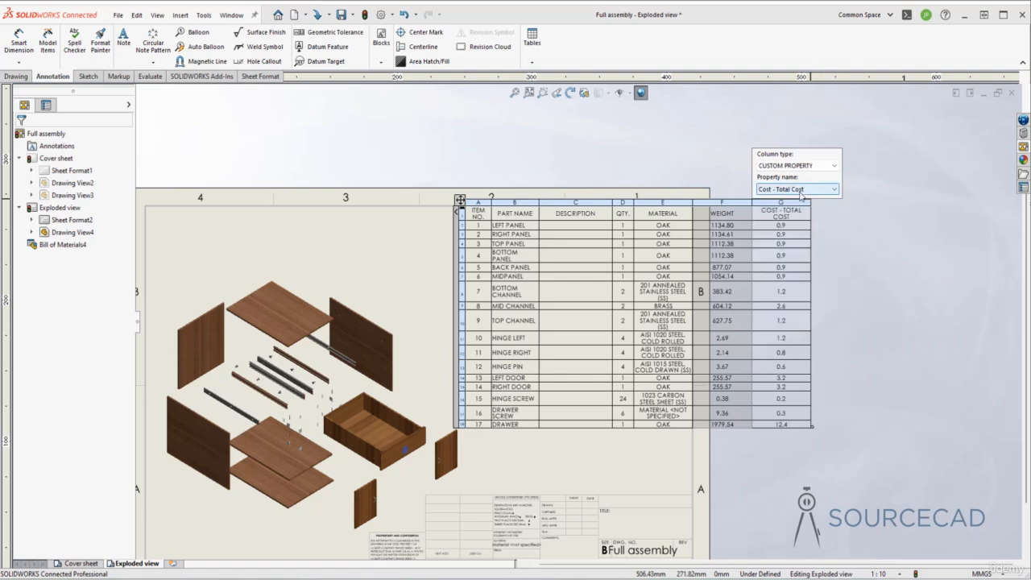
left_click(864, 349)
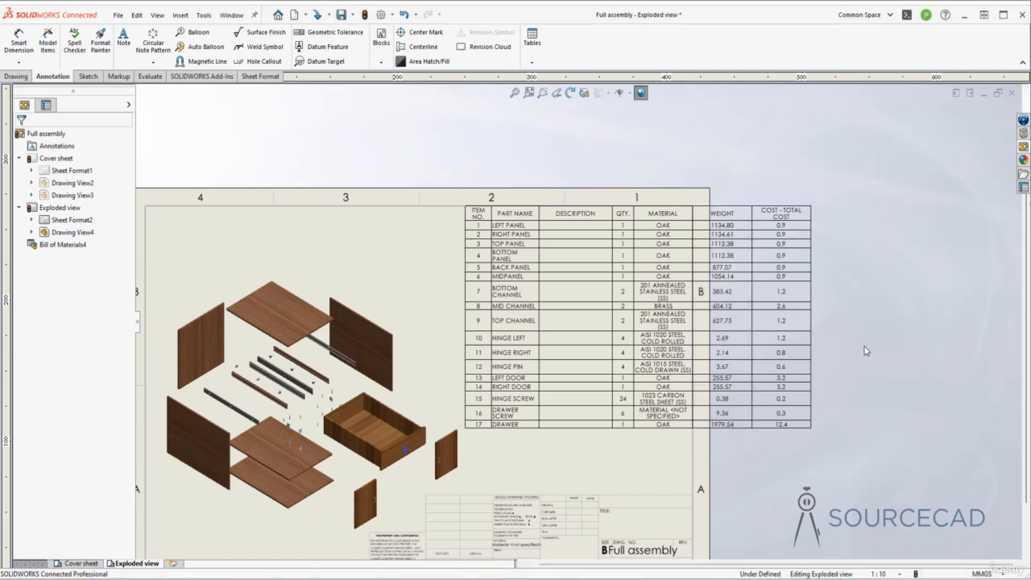
Narrow the WEIGHT, COST - TOTAL COST and DESCRIPTION columns of the bill of materials
left_click(763, 219)
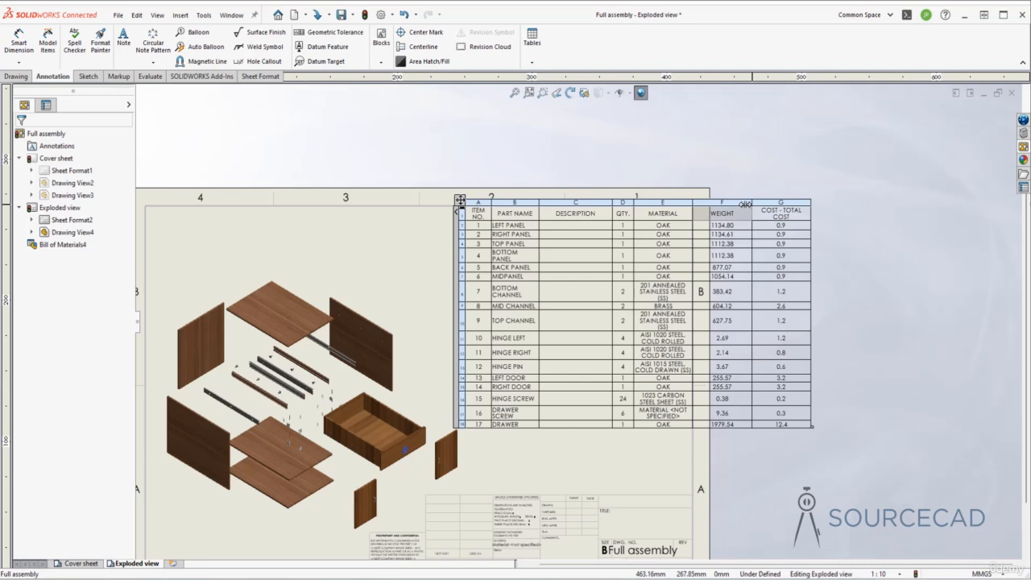
left_click_drag(742, 205, 771, 214)
left_click(805, 271)
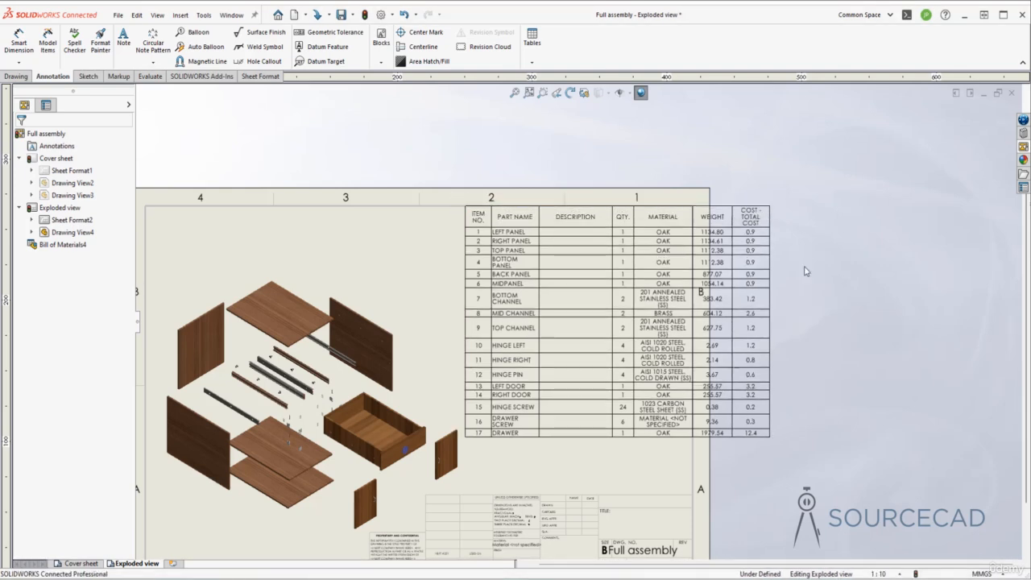
left_click(633, 243)
left_click_drag(611, 215, 589, 217)
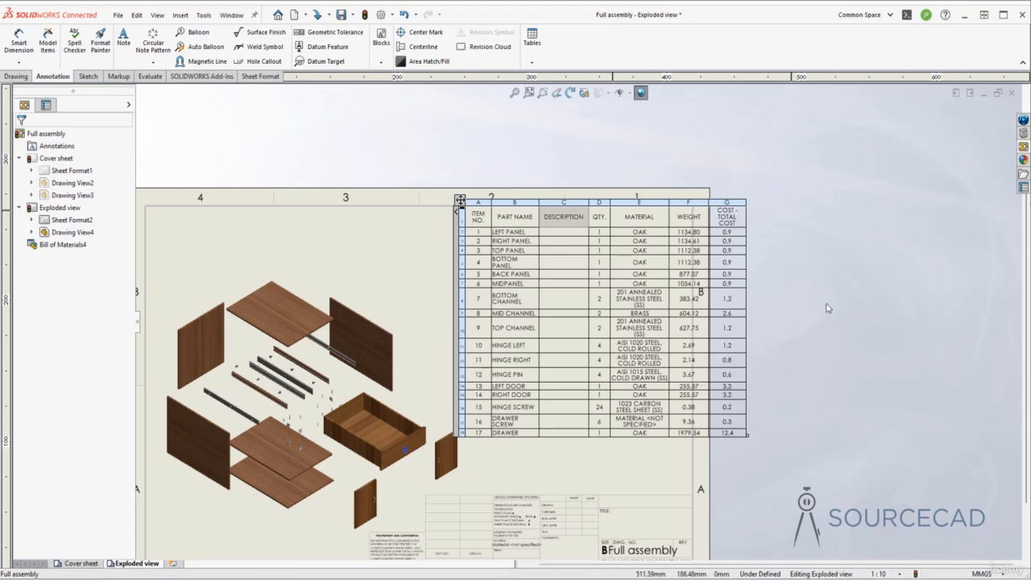
left_click(830, 287)
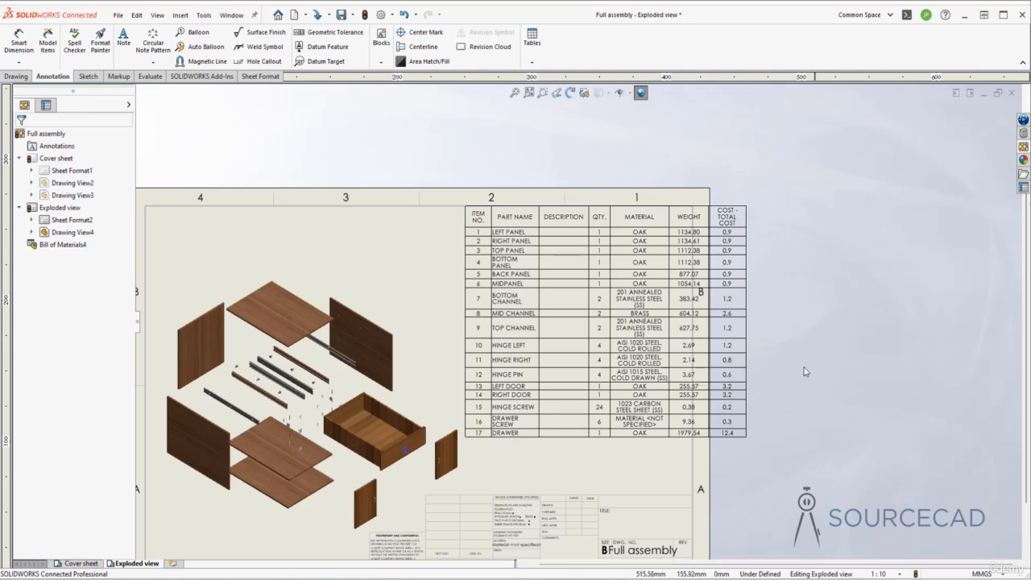
Move the exploded drawing view slightly to the left on the sheet, away from the bill of materials
key("f")
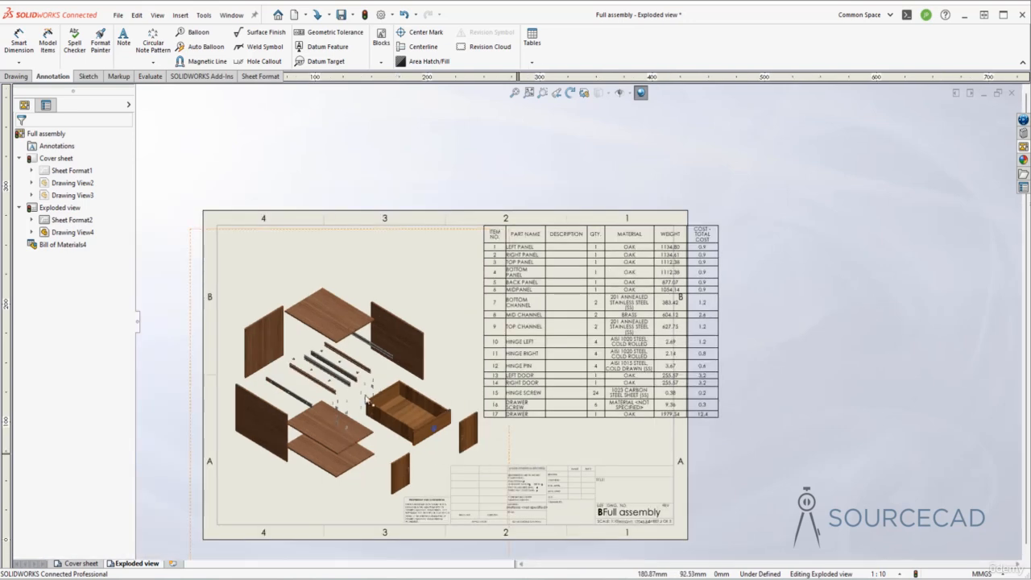
left_click(383, 232)
left_click_drag(382, 232, 368, 236)
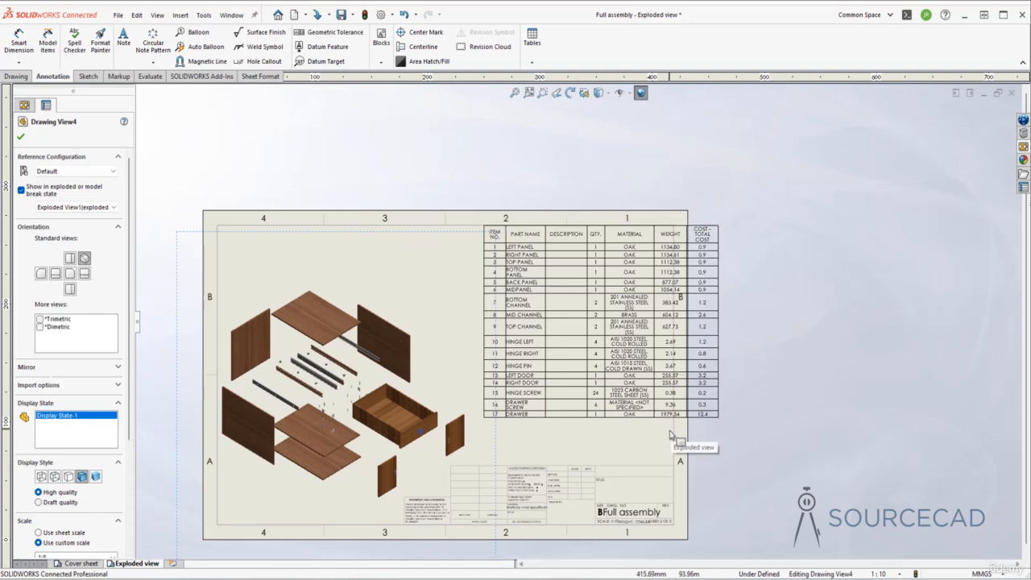
left_click(478, 221)
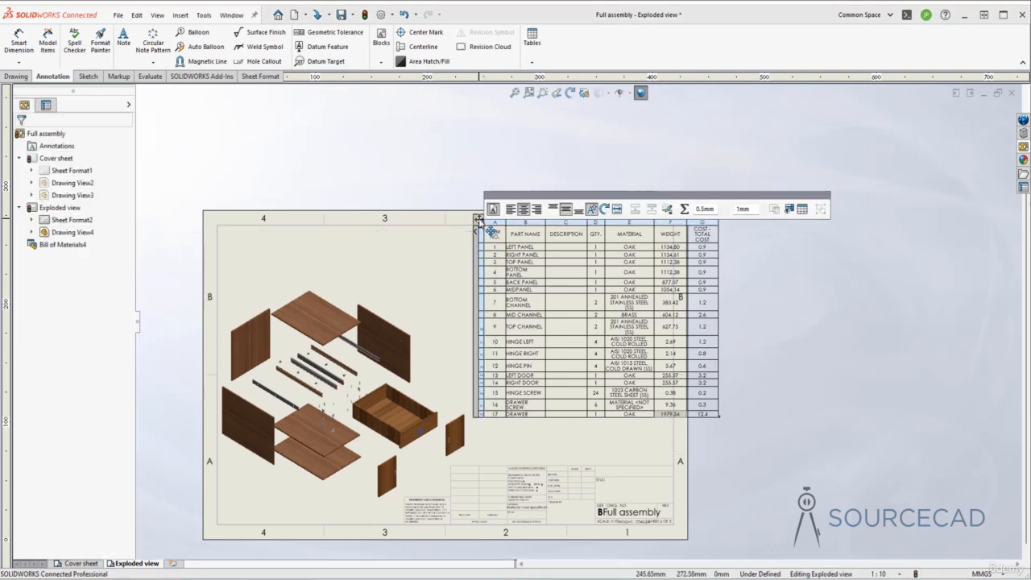
left_click(782, 378)
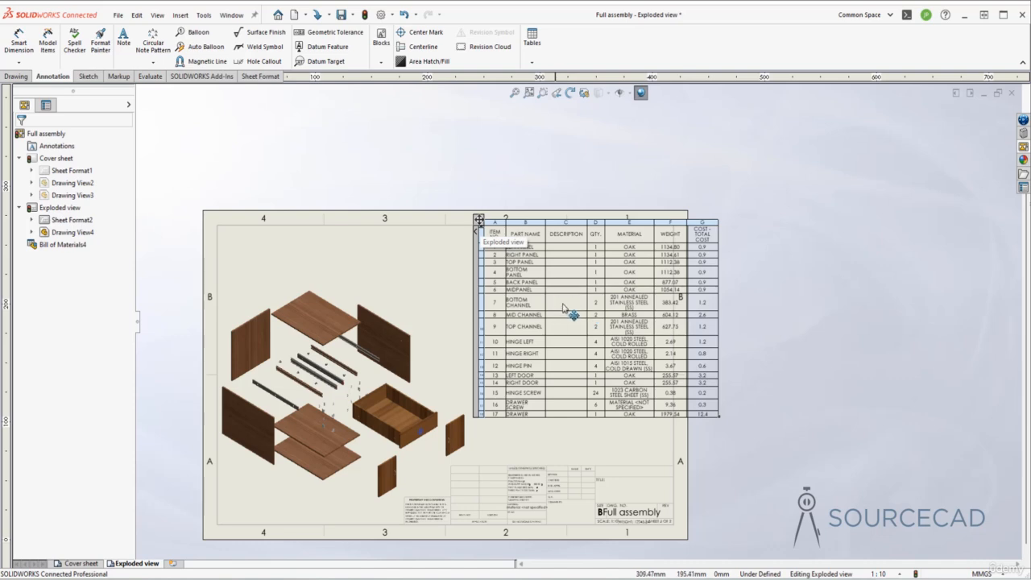
Move the bill of materials inside the sheet border and shift the exploded drawing view slightly down
left_click_drag(564, 306, 538, 314)
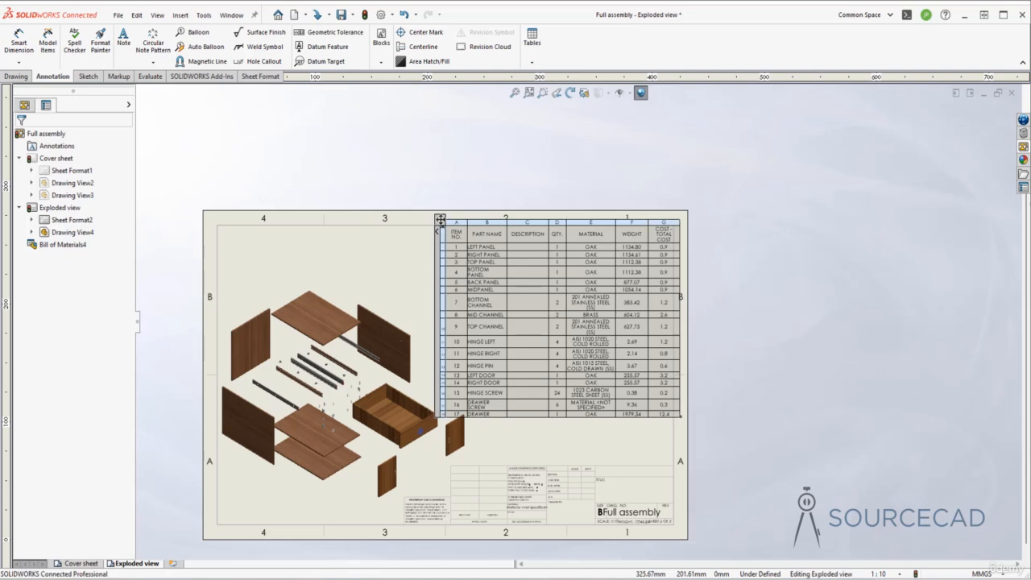
left_click(519, 341)
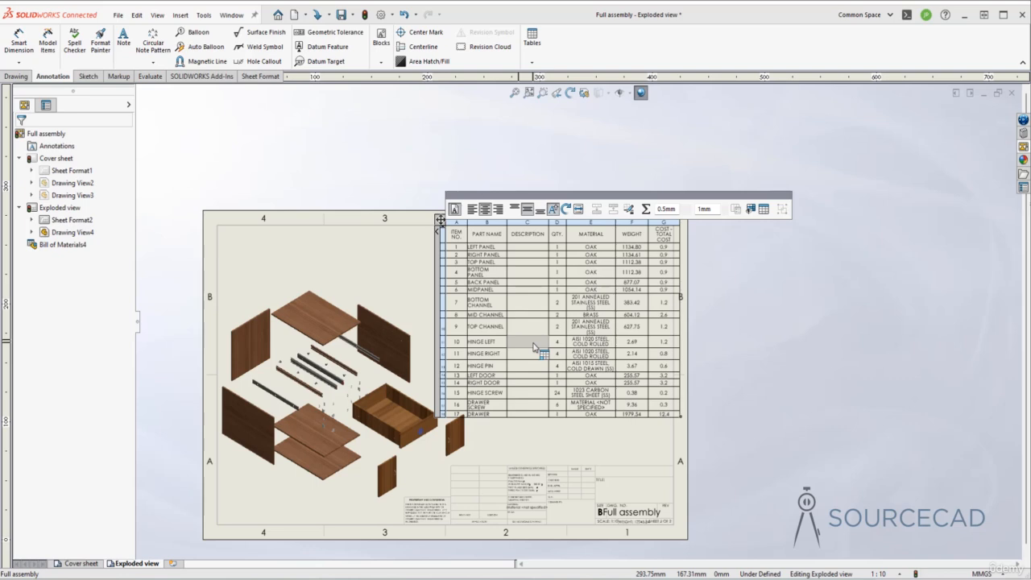
left_click(719, 351)
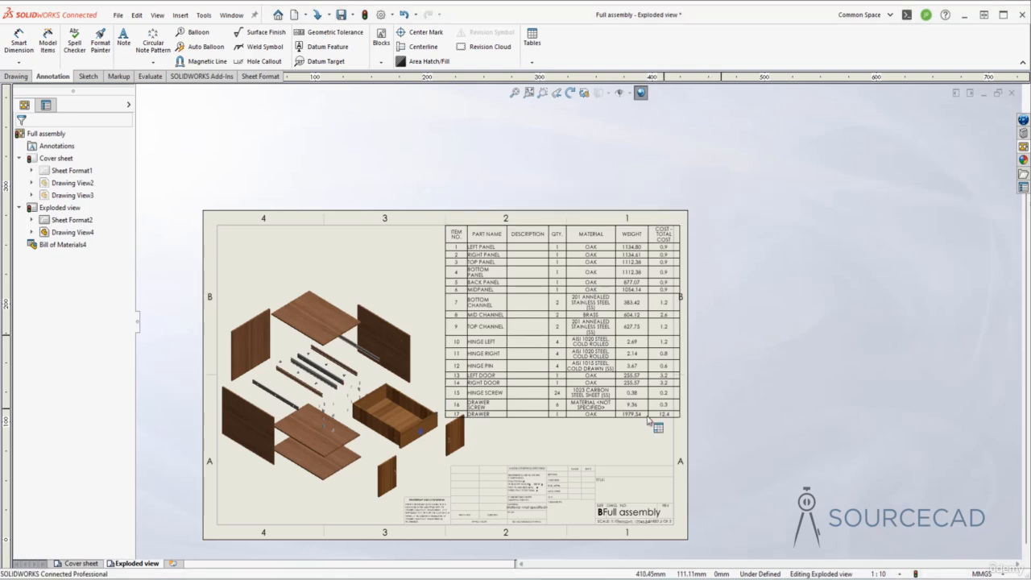
left_click(495, 448)
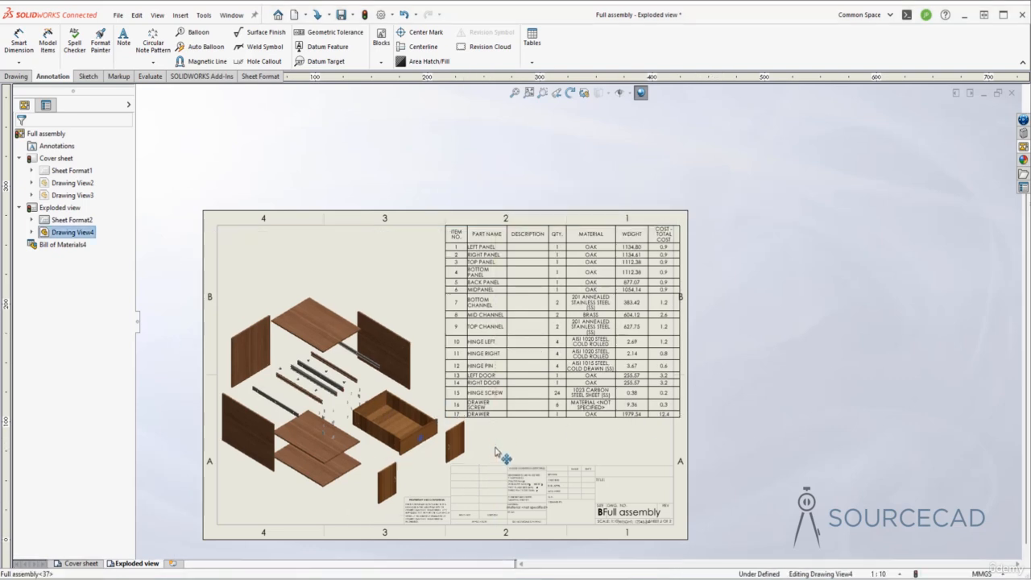
left_click(441, 342)
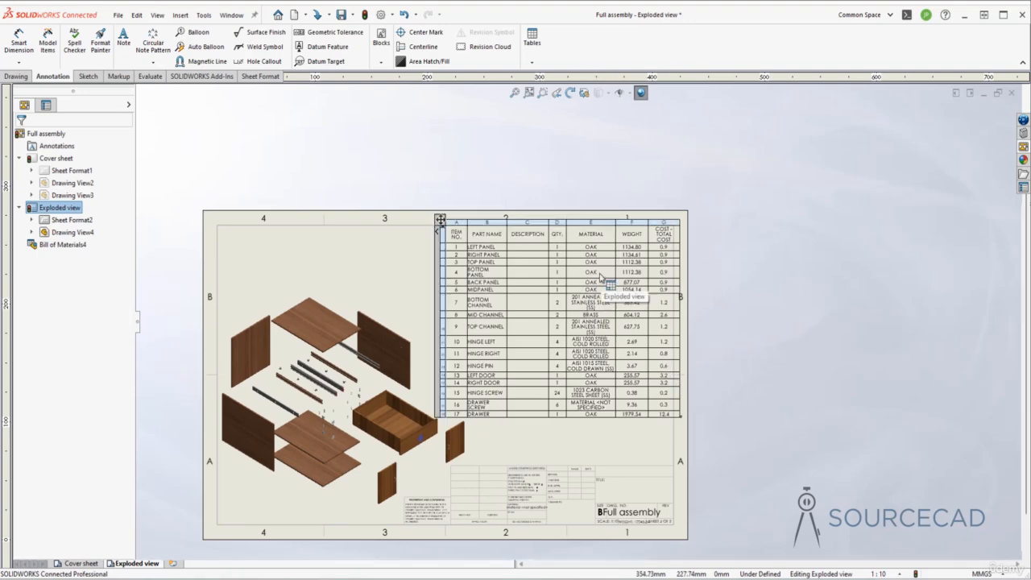
Open the Drawer screw part from its row in the bill of materials
scroll(605, 290, "down", 3)
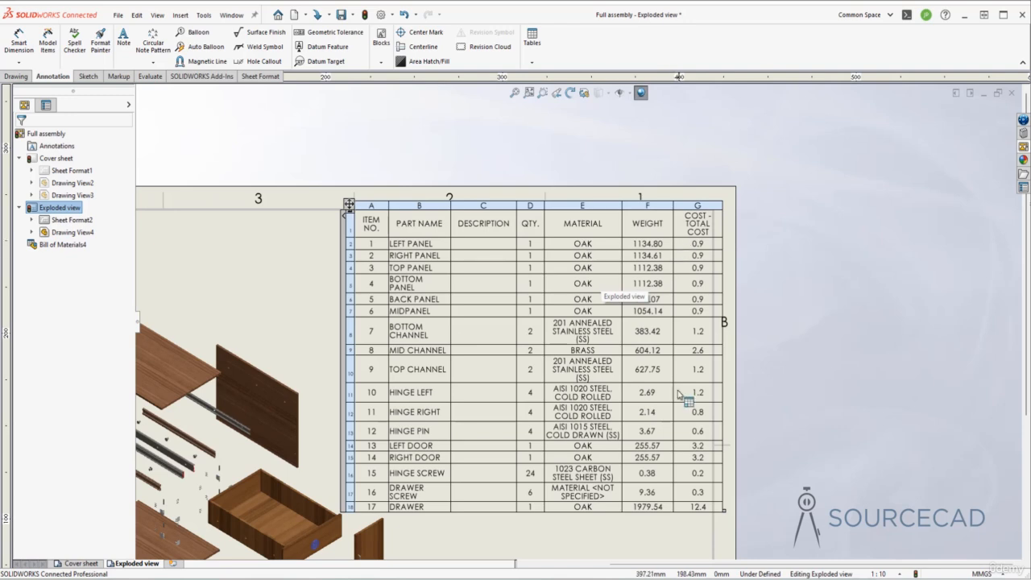
middle_click_drag(587, 468, 583, 379)
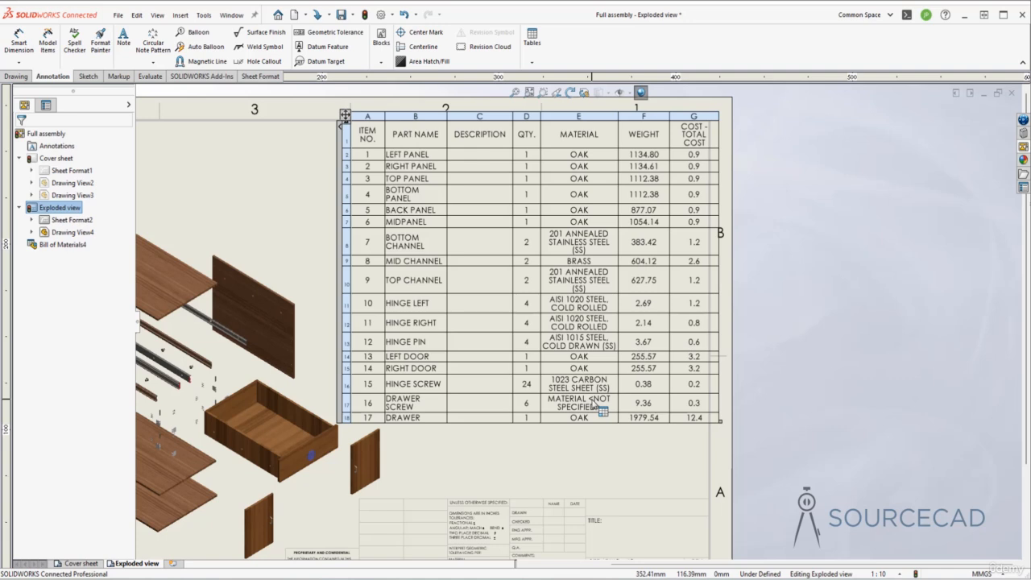
left_click(409, 404)
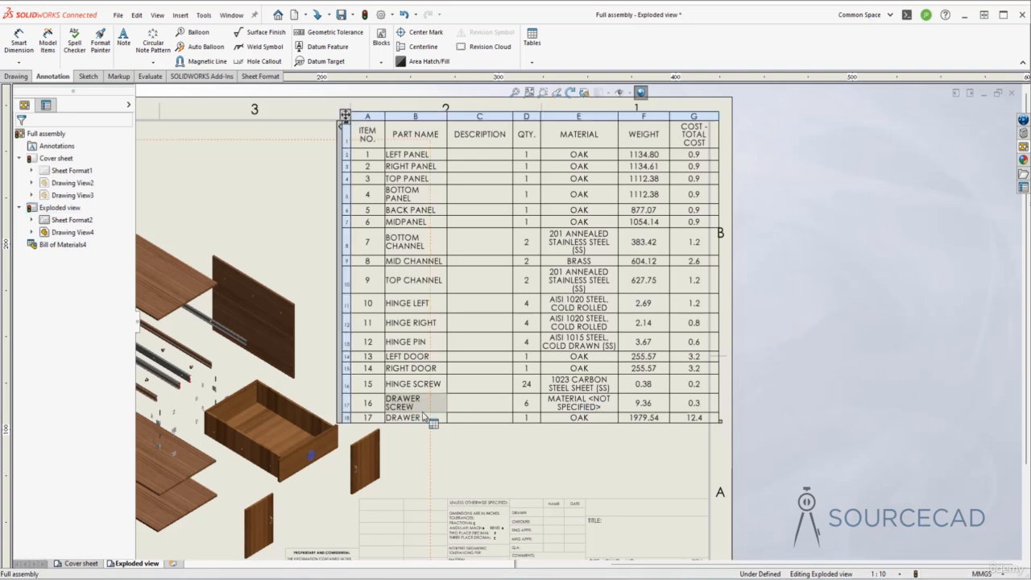
right_click(409, 408)
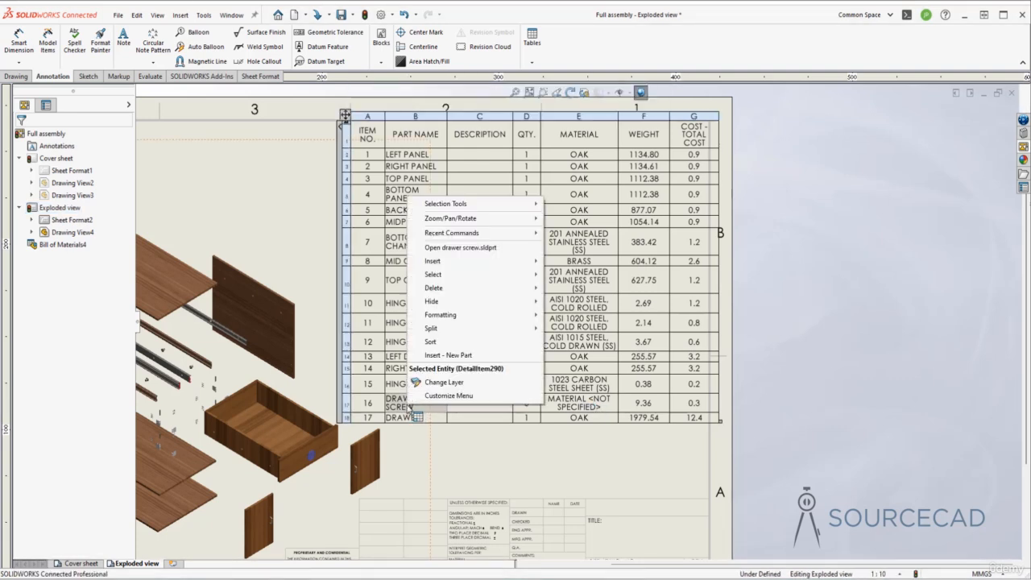
left_click(510, 249)
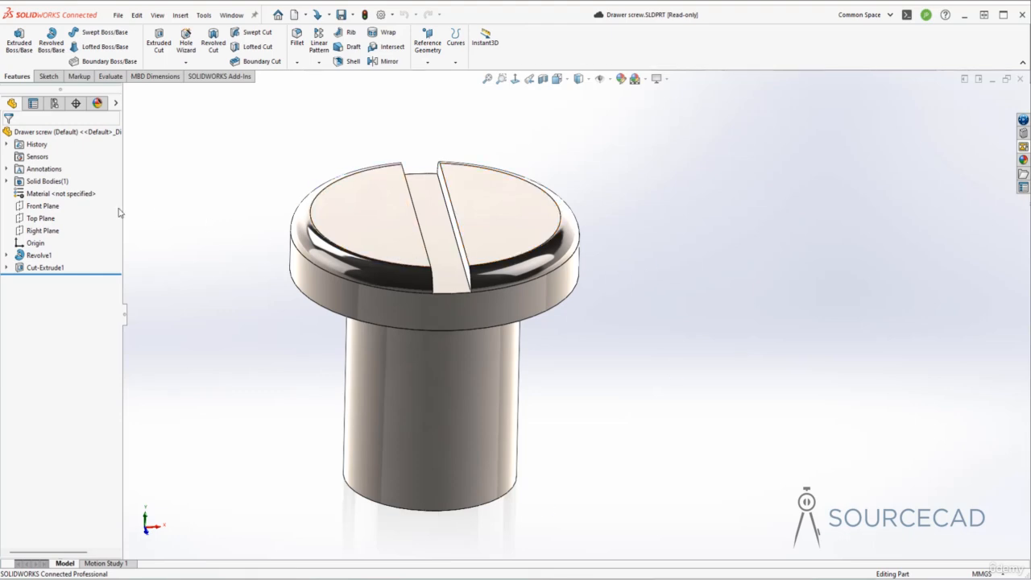
Assign the steel material 1023 Carbon Steel Sheet (SS) to the Drawer screw part
left_click(60, 195)
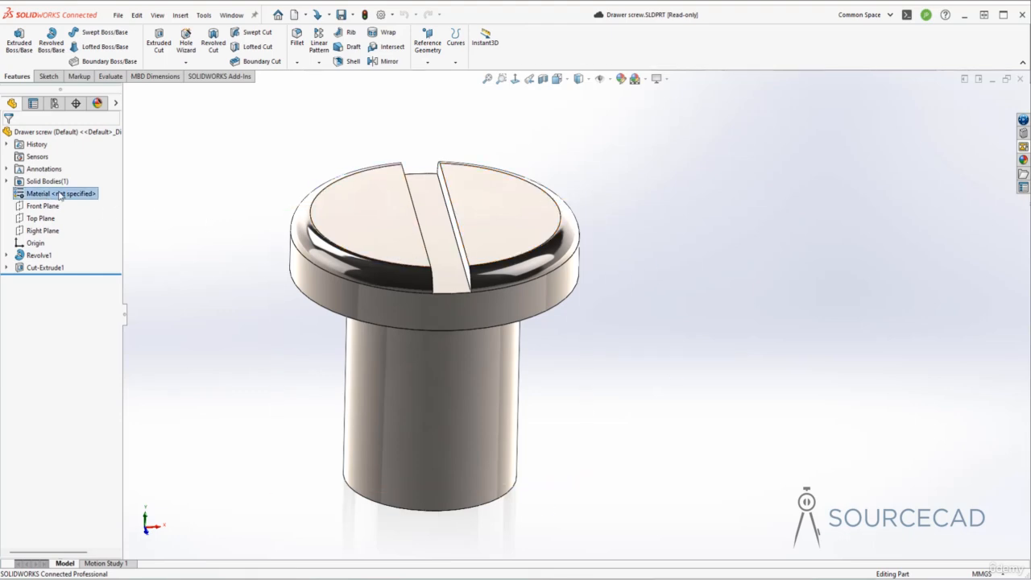
right_click(61, 196)
left_click(116, 200)
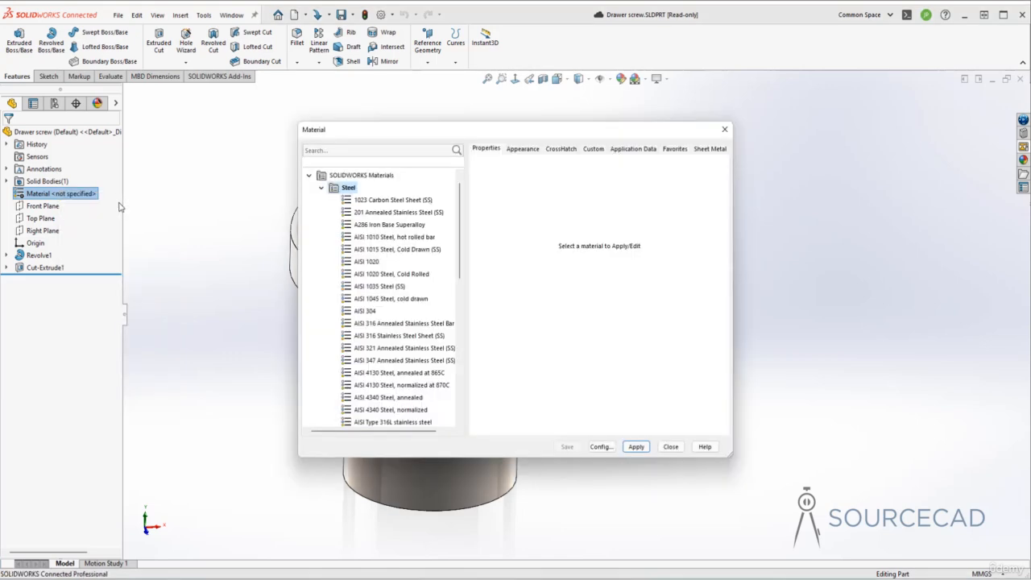
left_click(391, 201)
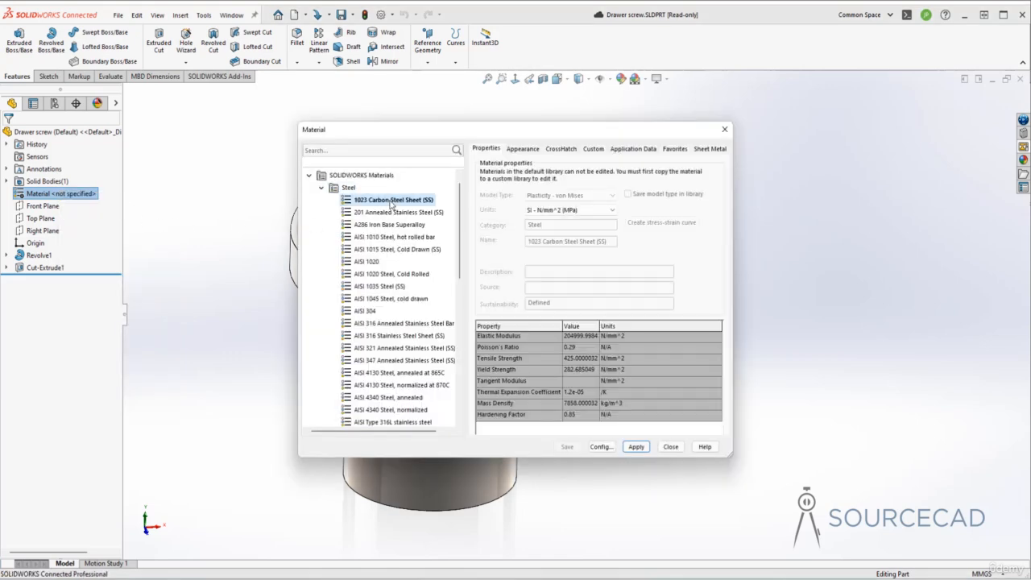
left_click(636, 447)
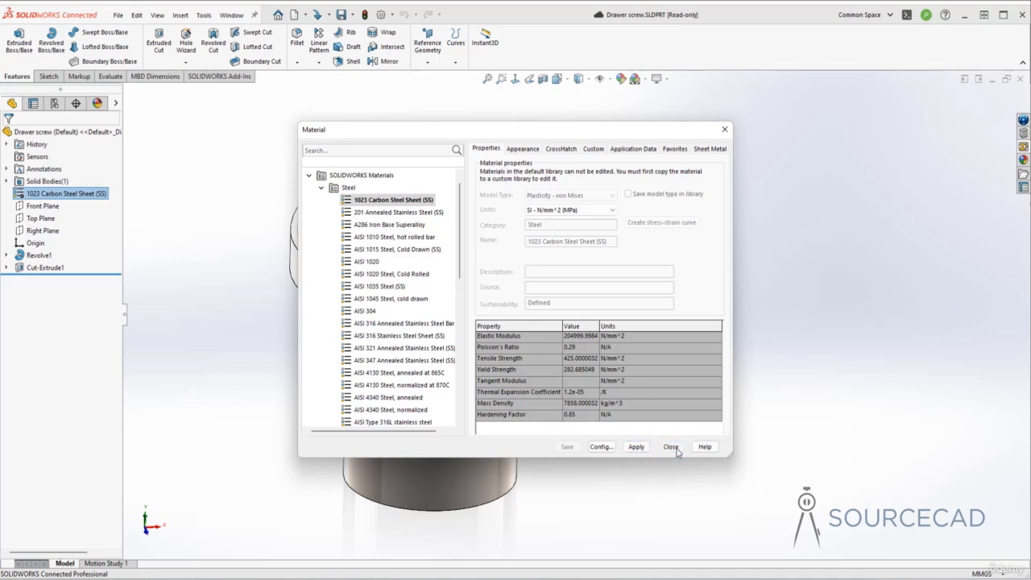
left_click(672, 447)
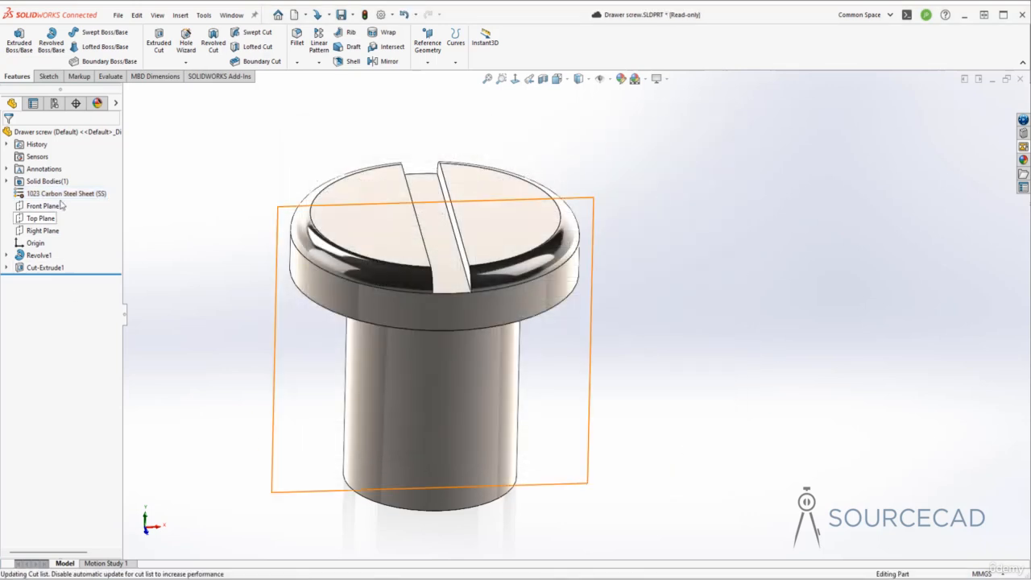
Lock the Drawer screw part, save it to 3DEXPERIENCE and return to the exploded view drawing
left_click(341, 15)
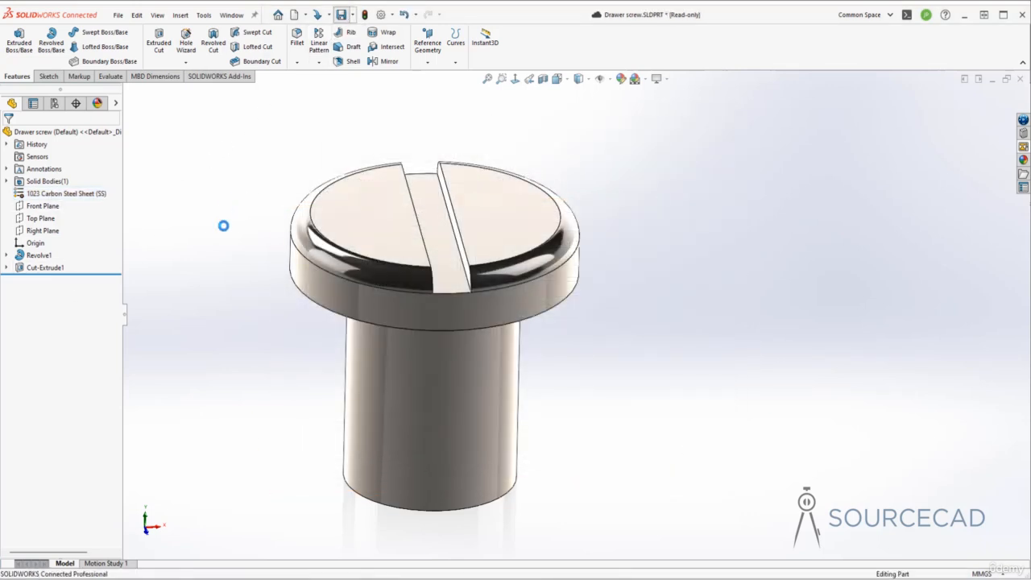
left_click(562, 177)
left_click(545, 424)
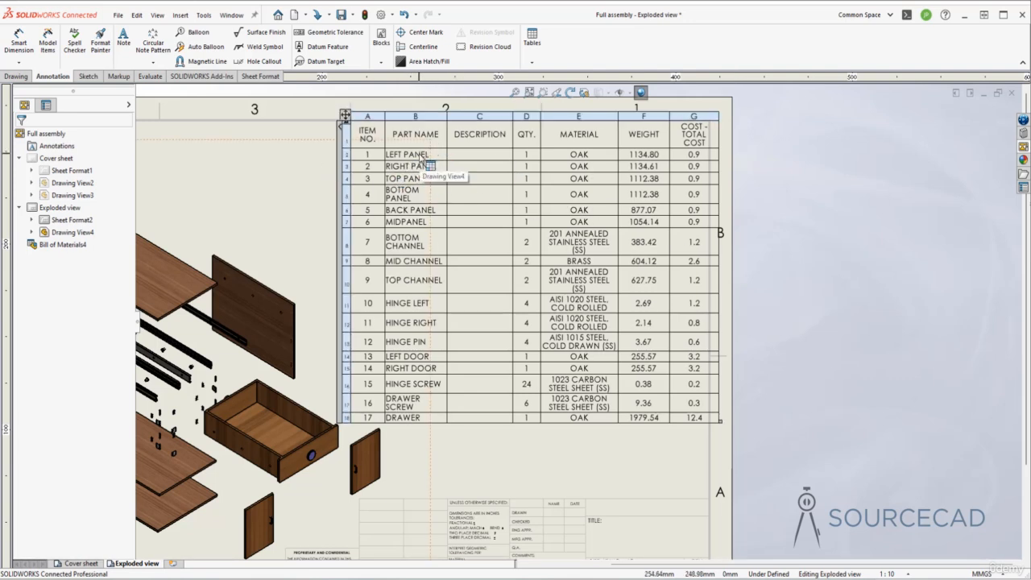
Open the Left panel part from its row in the bill of materials
left_click(420, 157)
right_click(420, 157)
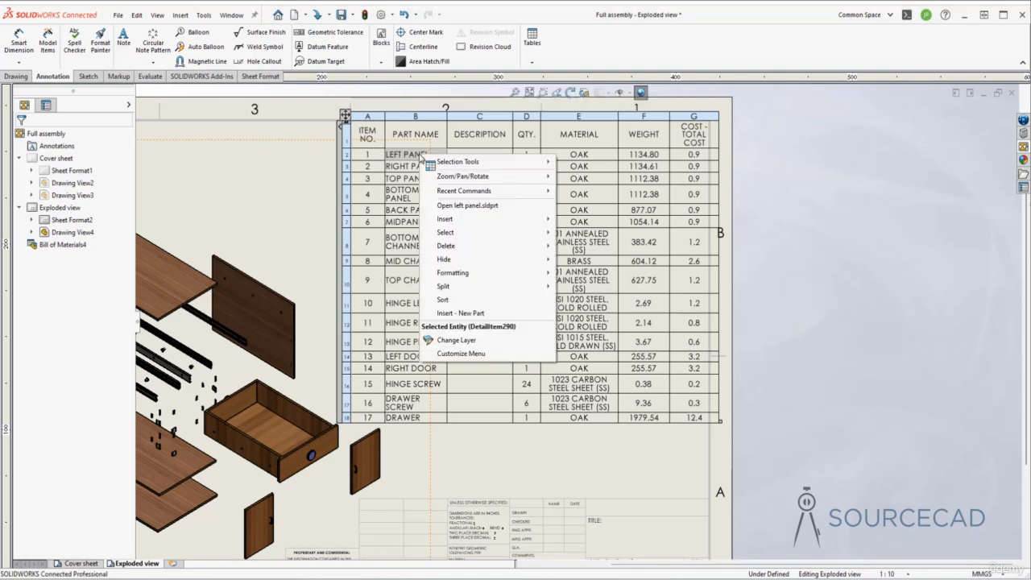
left_click(465, 205)
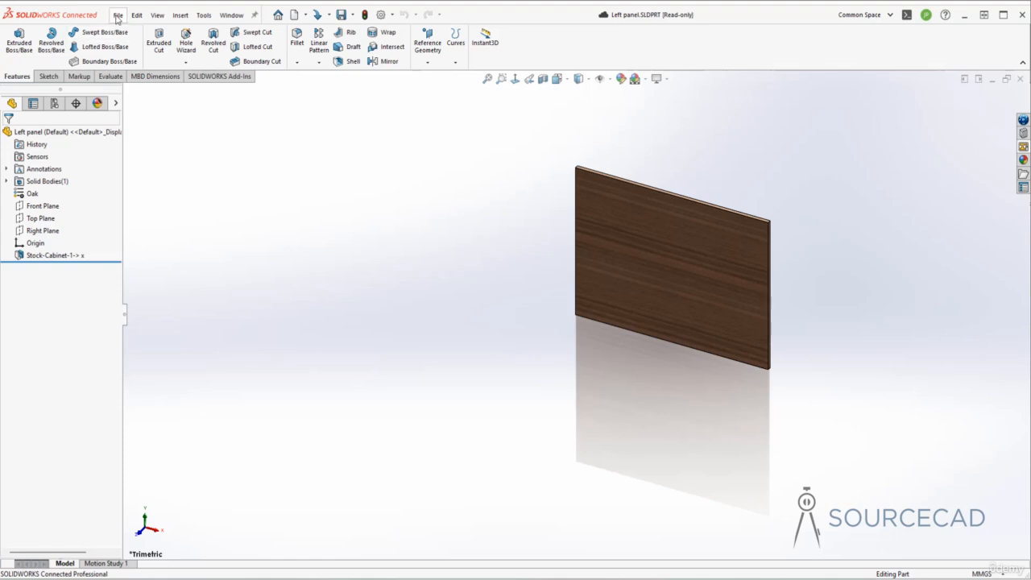
Add a custom Description property to the Left panel part with the value "Made with 9 mm Ply board"
left_click(118, 15)
left_click(162, 307)
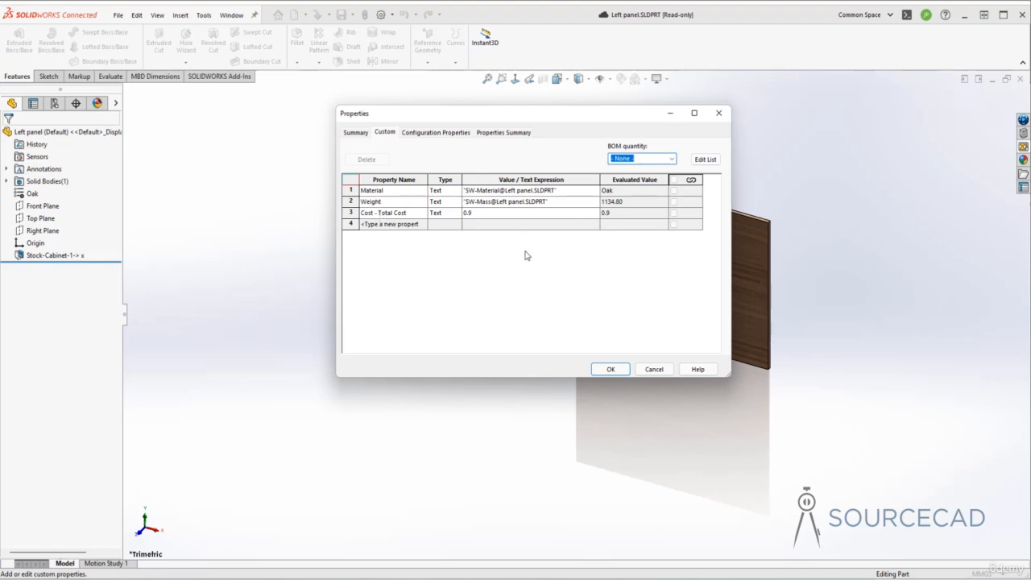
left_click(411, 225)
left_click(422, 225)
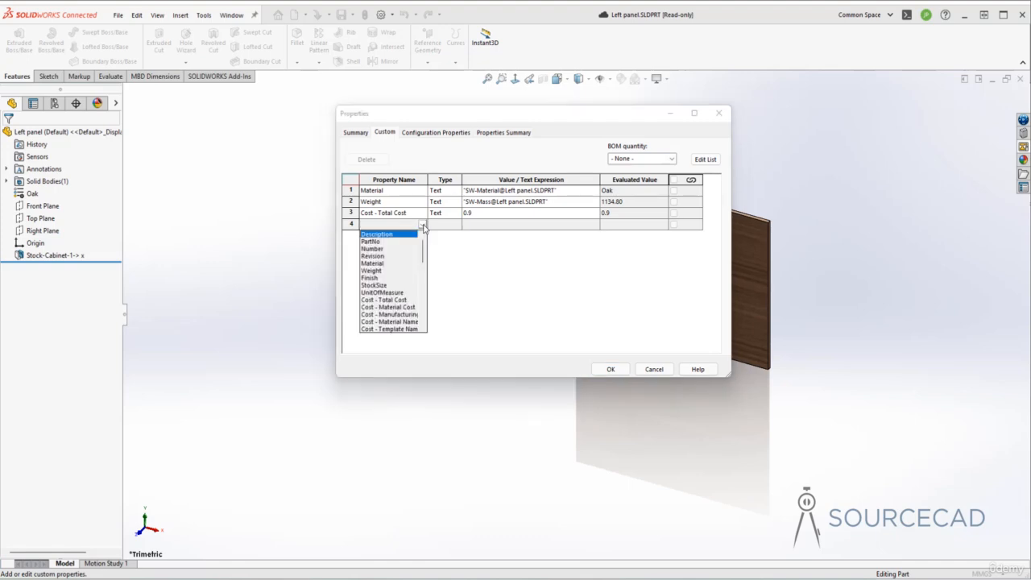
left_click(377, 235)
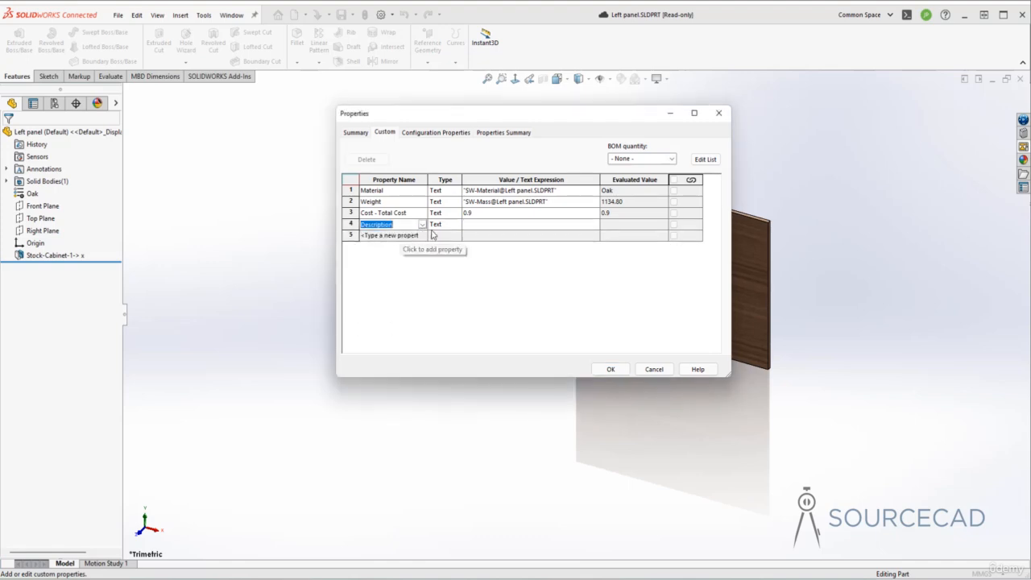
left_click(487, 226)
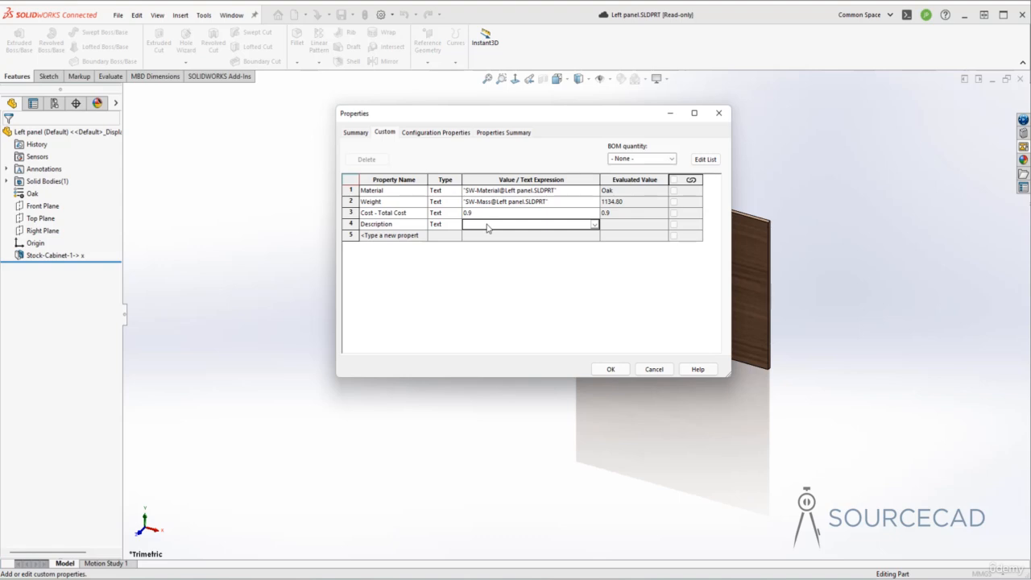
type("mm Ply board")
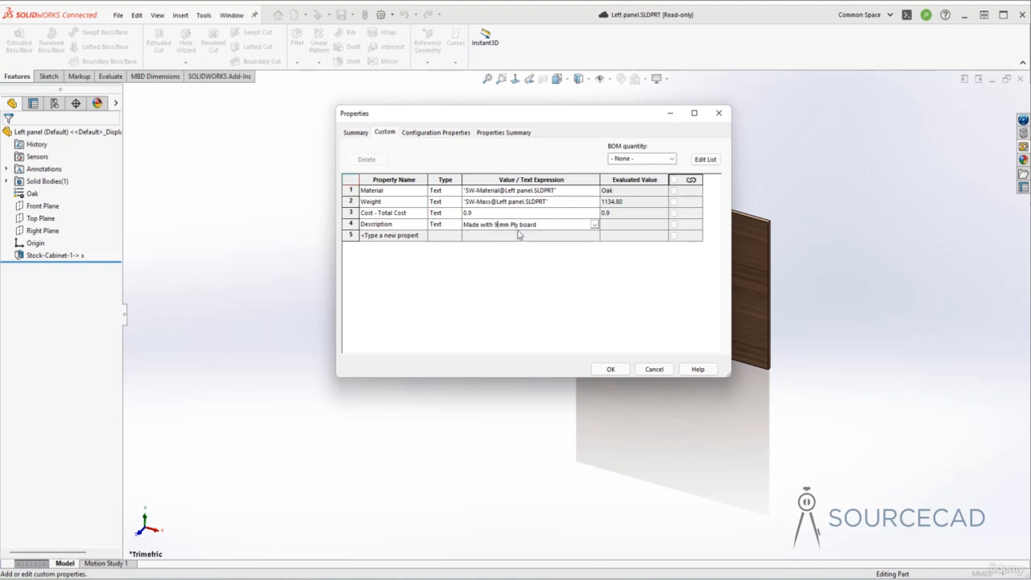
left_click(609, 368)
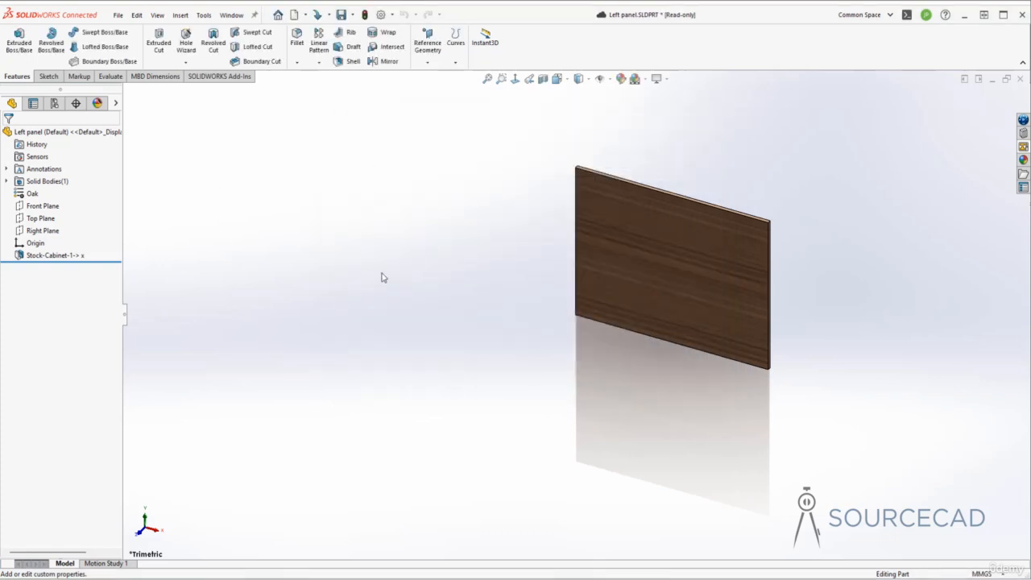
Lock the Left panel part, save it to 3DEXPERIENCE and return to the exploded view drawing
left_click(342, 14)
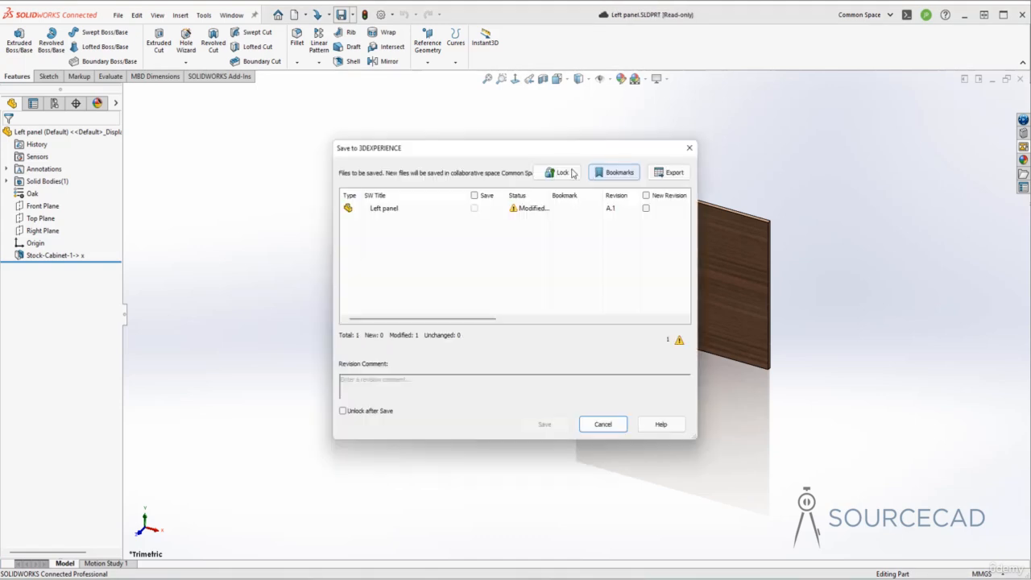
left_click(572, 173)
left_click(545, 423)
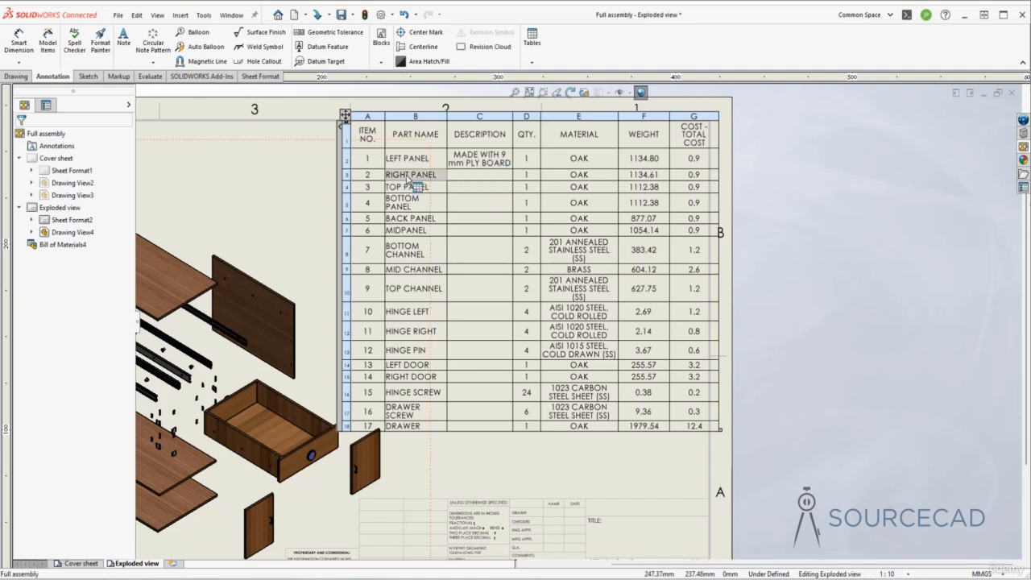
left_click(475, 172)
key("Escape")
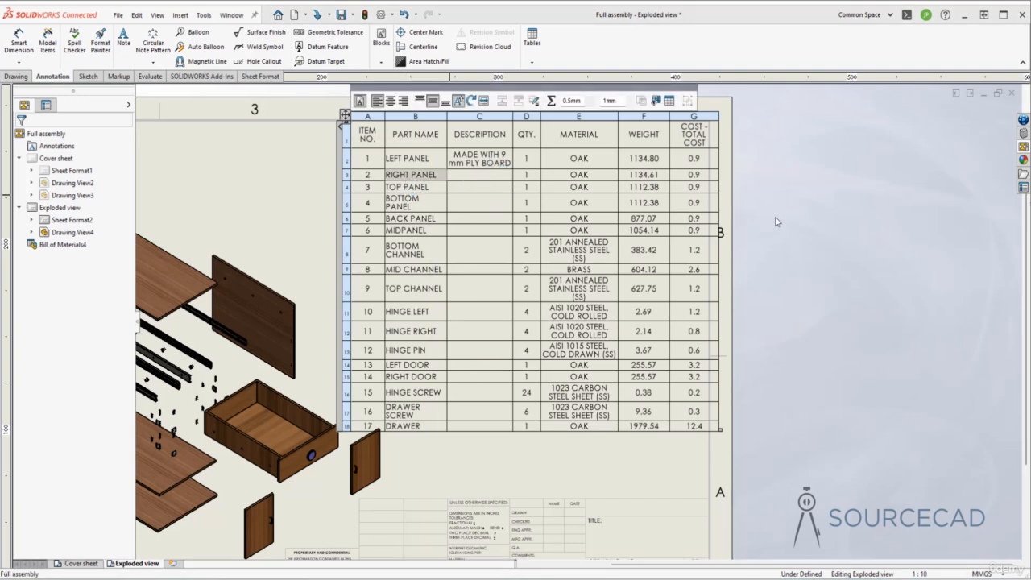